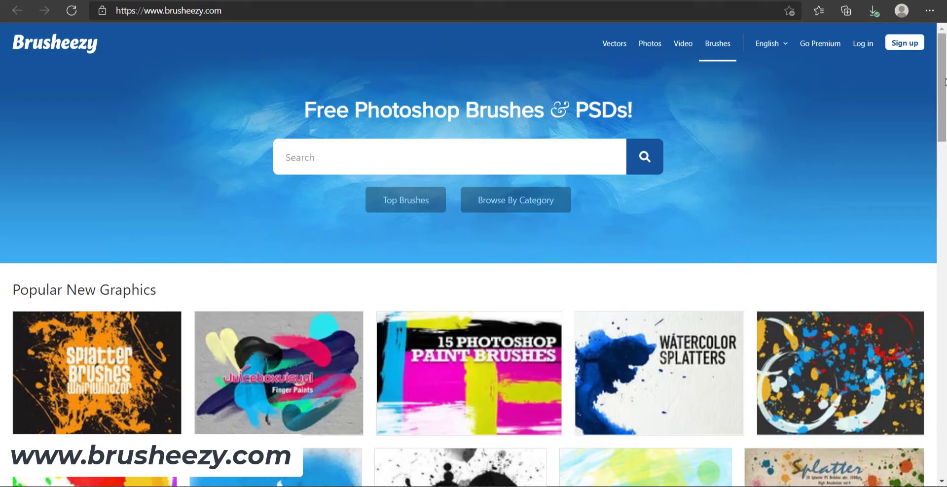
Scroll through the Brusheezy page to look over the available brushes
scroll(926, 143, down, 1)
scroll(926, 142, down, 1)
scroll(926, 142, down, 2)
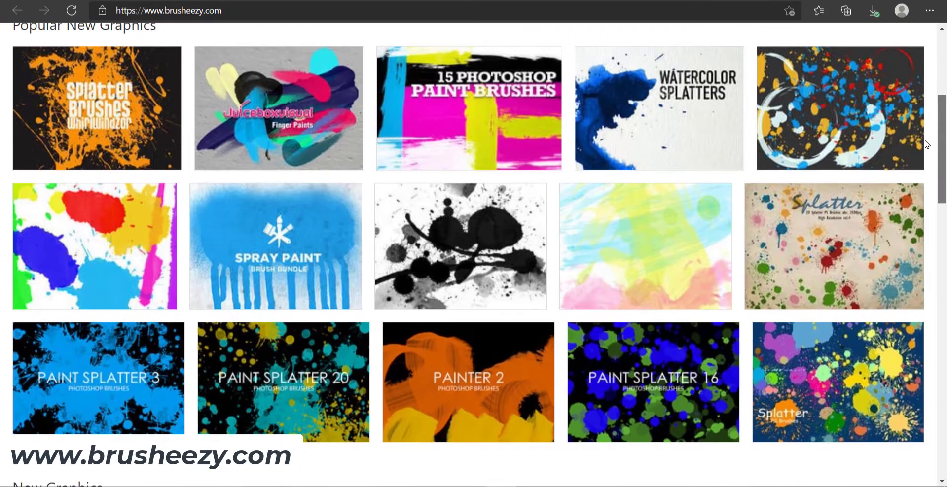
scroll(926, 142, up, 2)
scroll(926, 143, up, 2)
scroll(926, 142, up, 2)
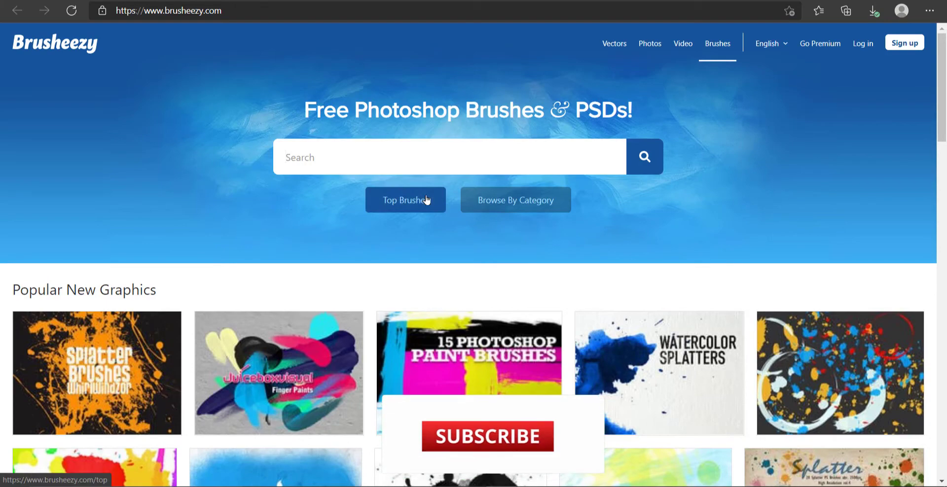
scroll(524, 206, down, 3)
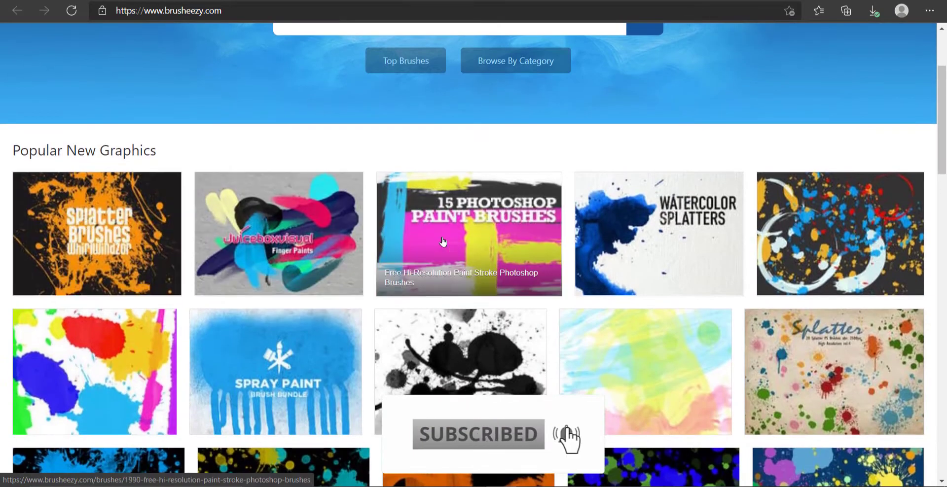
scroll(816, 255, down, 3)
scroll(611, 248, down, 3)
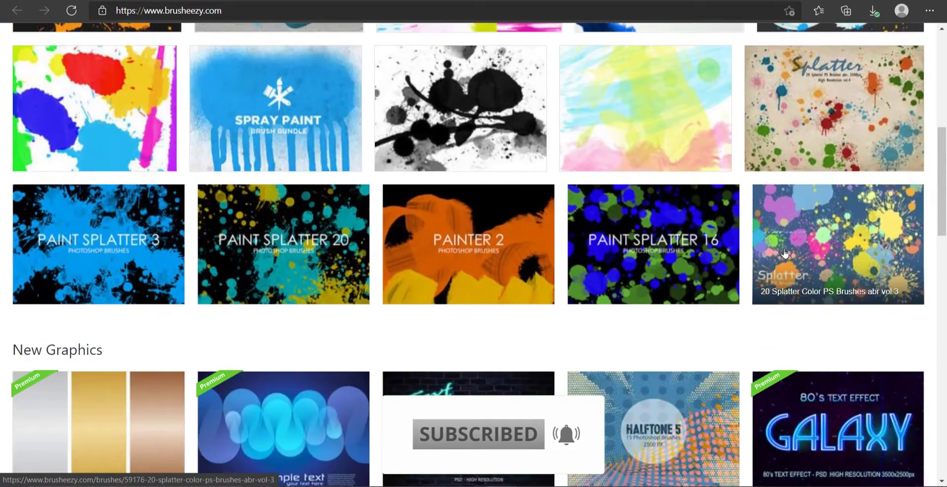
scroll(249, 268, down, 3)
scroll(433, 270, down, 2)
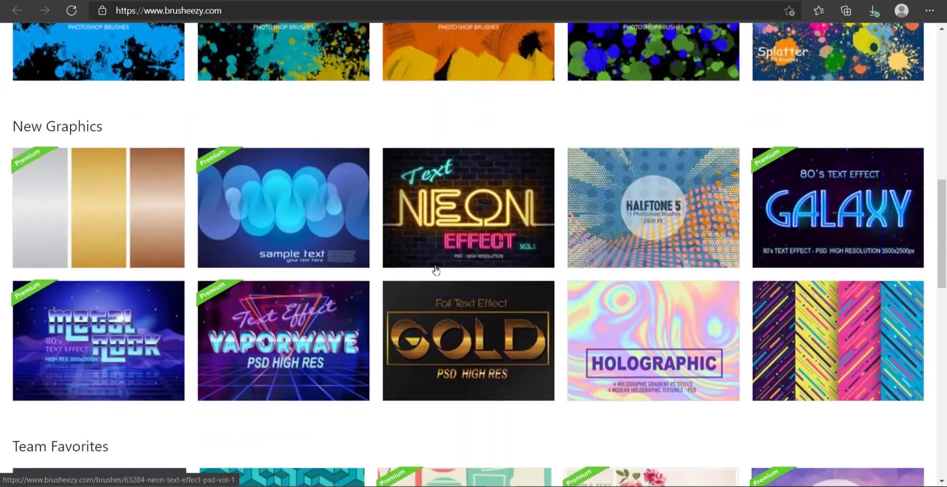
scroll(806, 270, down, 4)
scroll(806, 270, down, 1)
scroll(807, 270, down, 3)
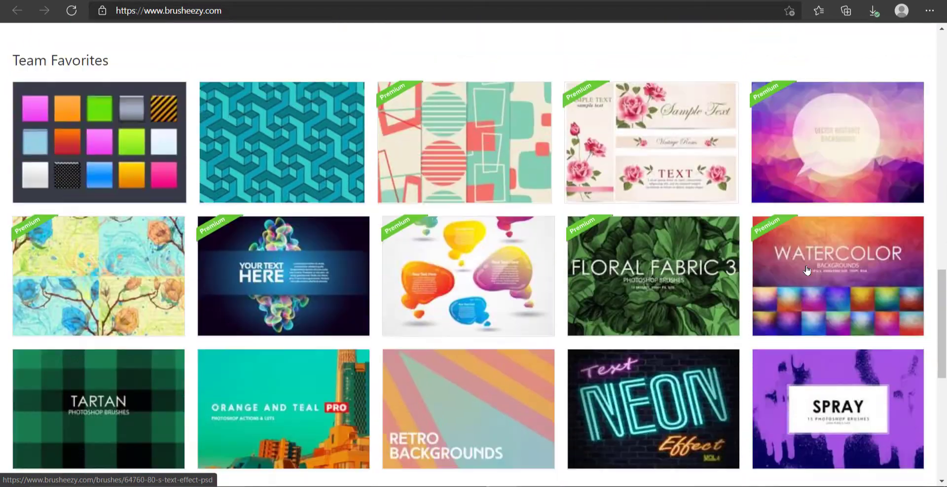
scroll(806, 269, down, 3)
scroll(806, 270, down, 1)
scroll(807, 269, up, 5)
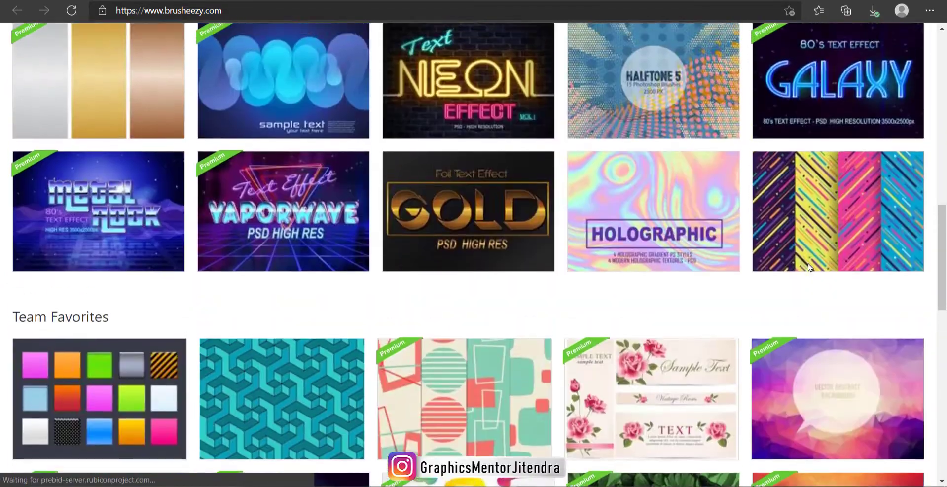
scroll(810, 267, up, 10)
Search Brusheezy for 'dispers' and browse the 704 dispersion effects results
click(415, 169)
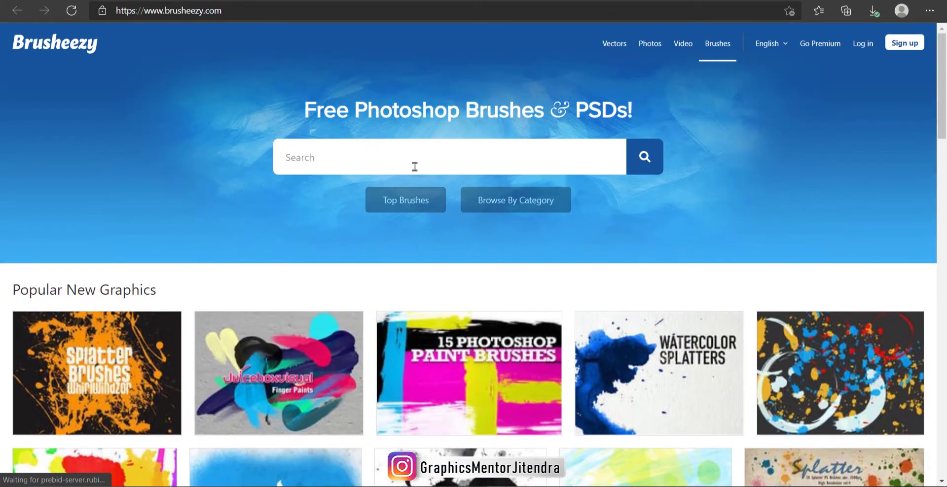
text(disp)
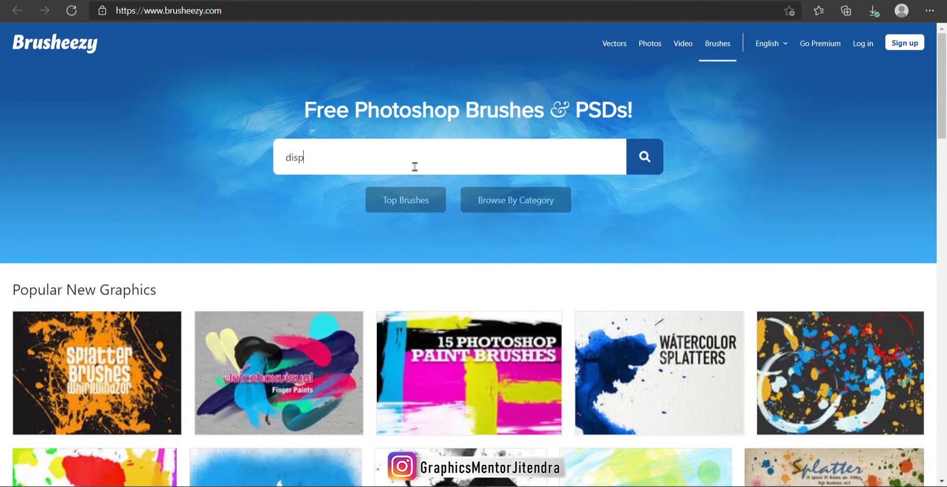
text(ersion effects)
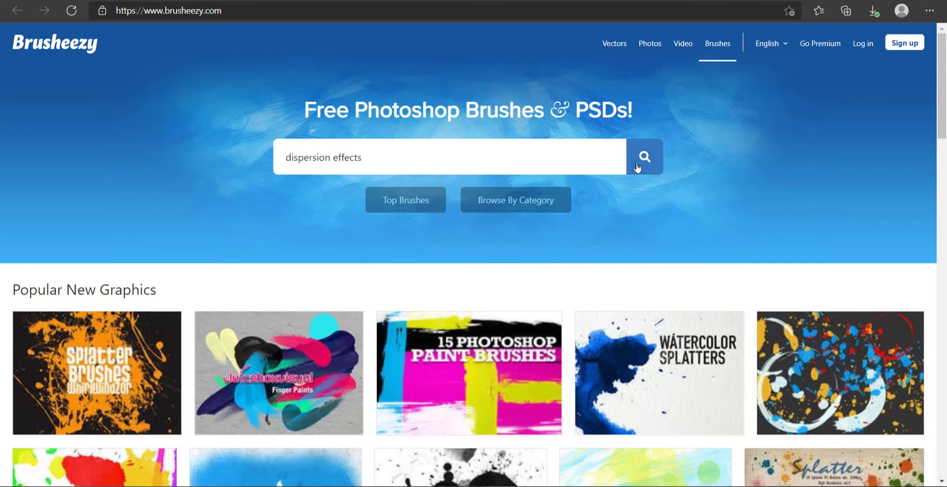
click(645, 159)
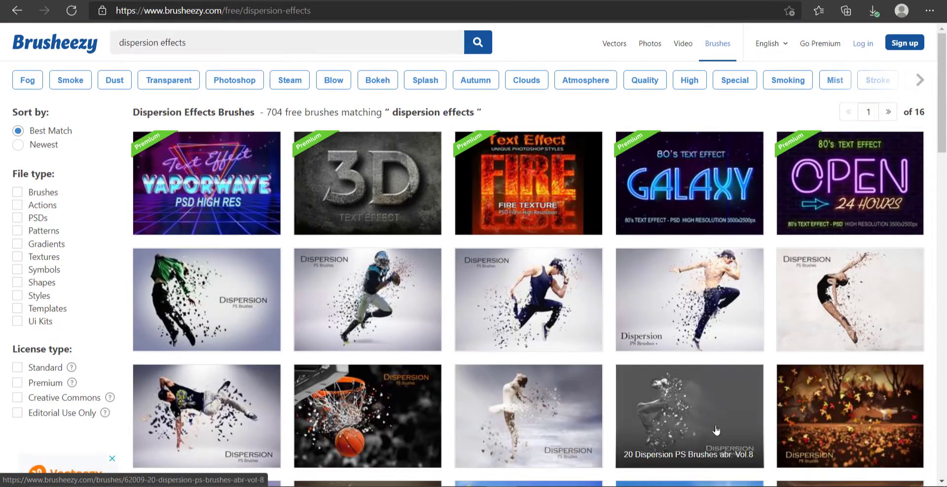
drag(204, 44, 75, 46)
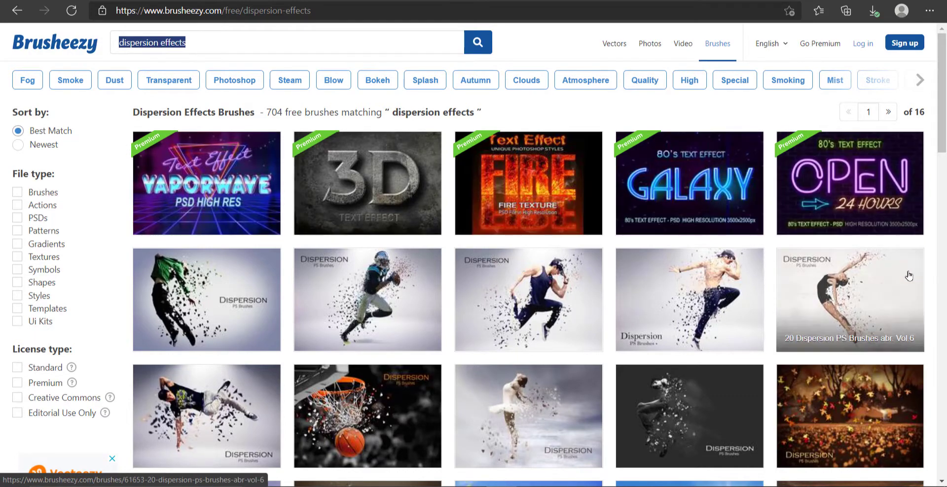
scroll(909, 275, down, 1)
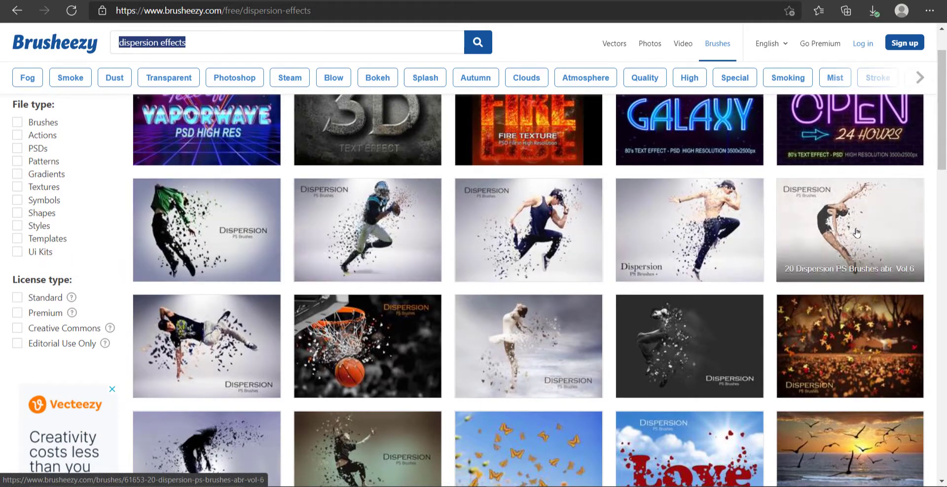
scroll(857, 233, down, 3)
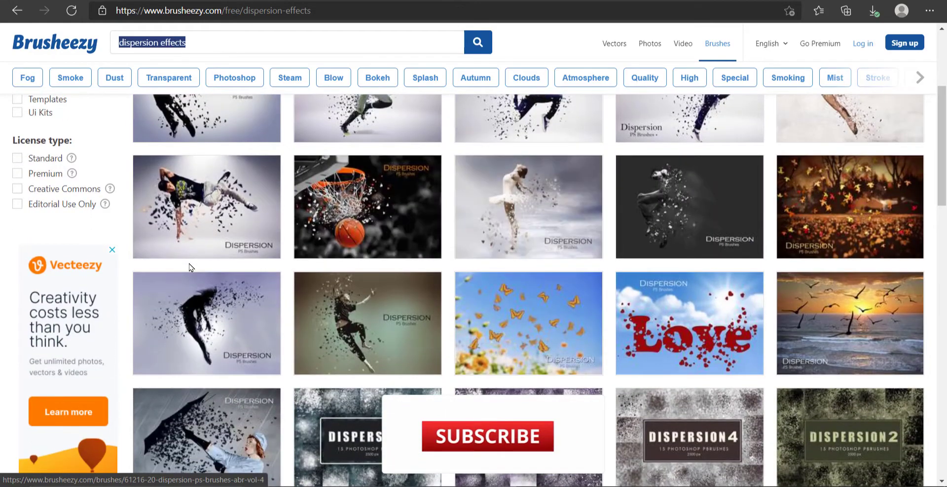
scroll(189, 267, down, 3)
scroll(802, 275, down, 3)
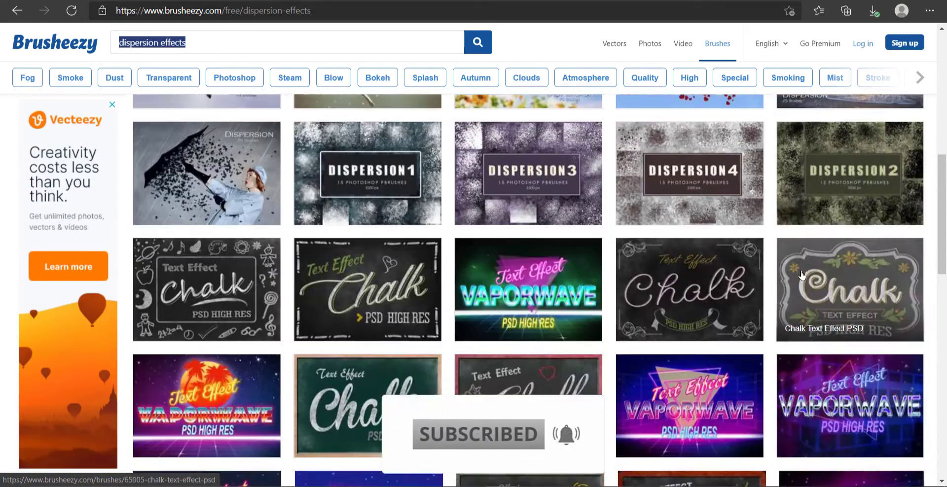
scroll(801, 274, down, 3)
scroll(802, 275, down, 3)
scroll(801, 275, down, 5)
scroll(802, 277, up, 5)
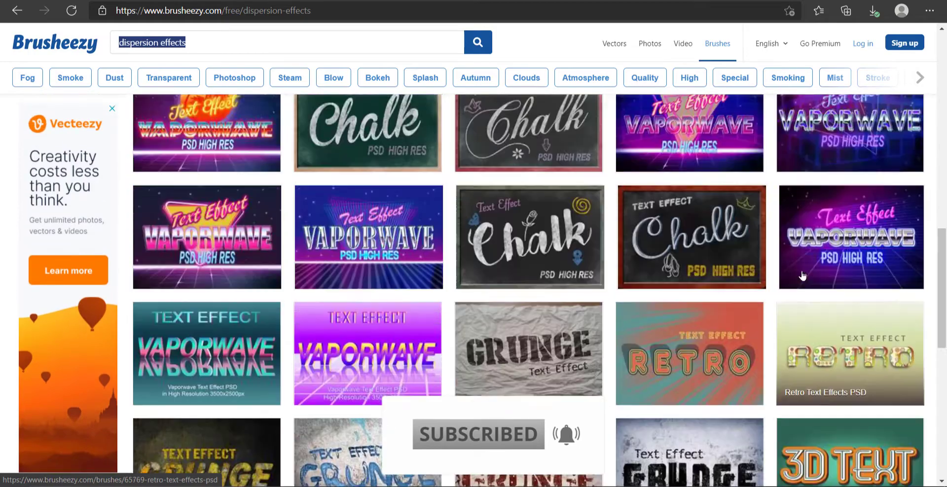
scroll(802, 276, up, 10)
scroll(803, 276, up, 5)
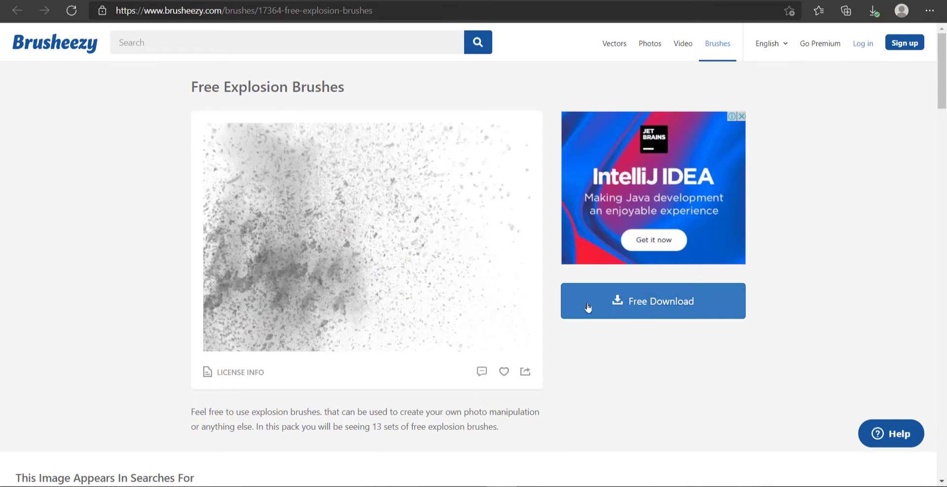
Download the Free Explosion Brushes pack as Explosion_Brushes (1).zip
click(673, 304)
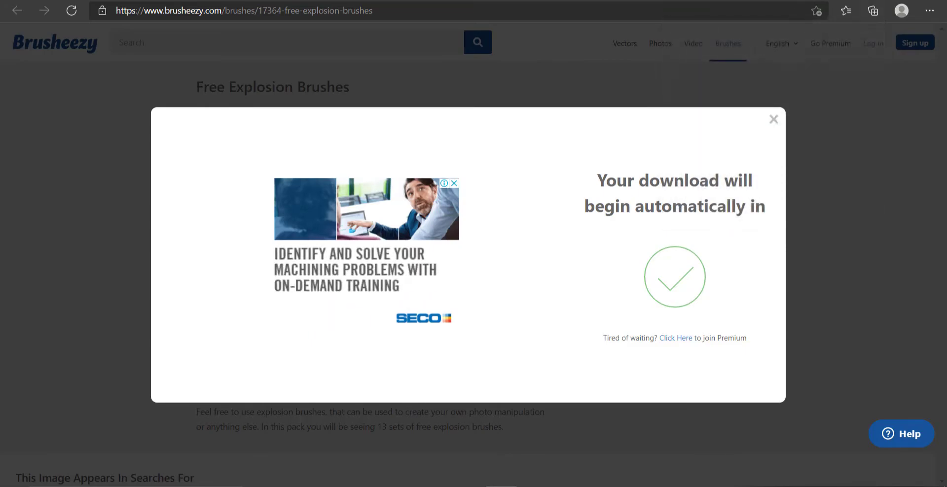
scroll(397, 272, down, 1)
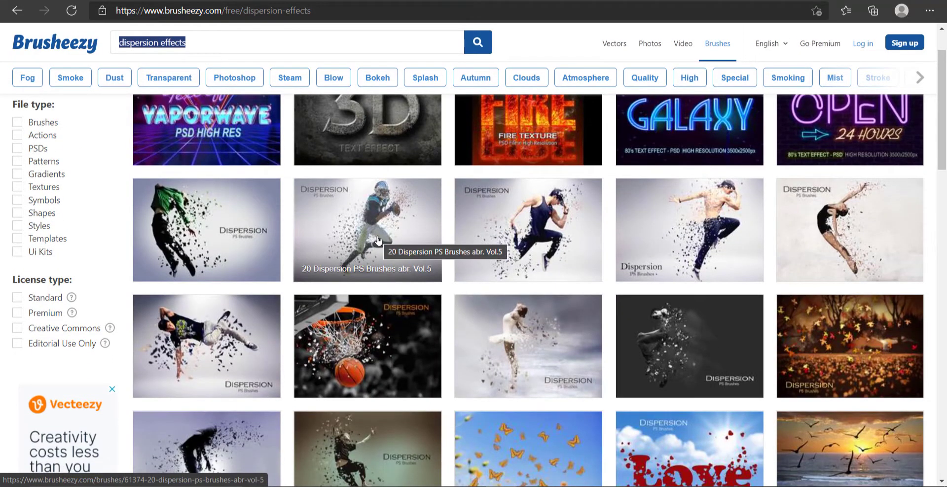
Open the 20 Dispersion PS Brushes Abr. Vol.5 page, review its license, and download the 15.4 MB zip
click(378, 240)
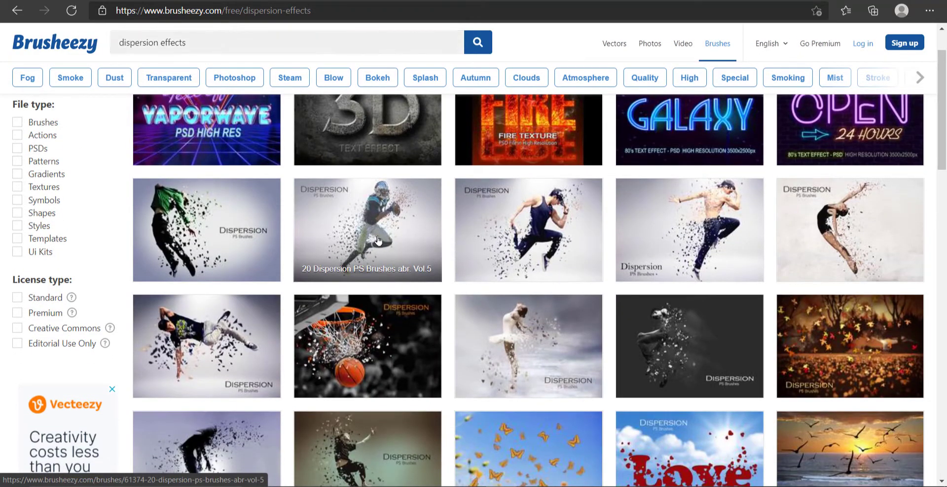
click(377, 240)
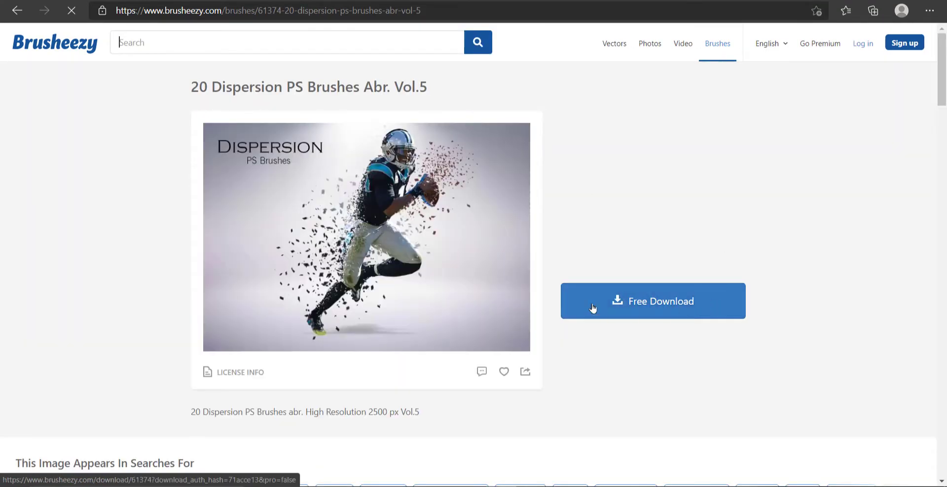
click(241, 374)
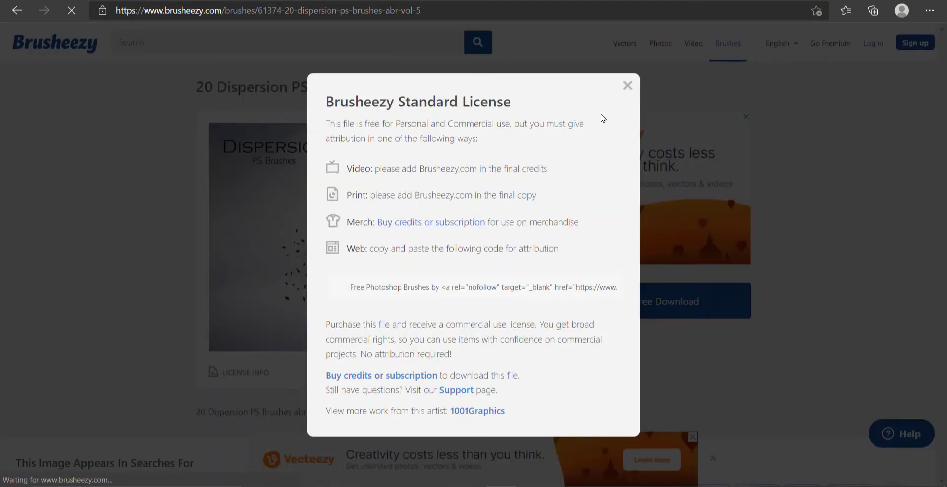
click(626, 87)
click(703, 309)
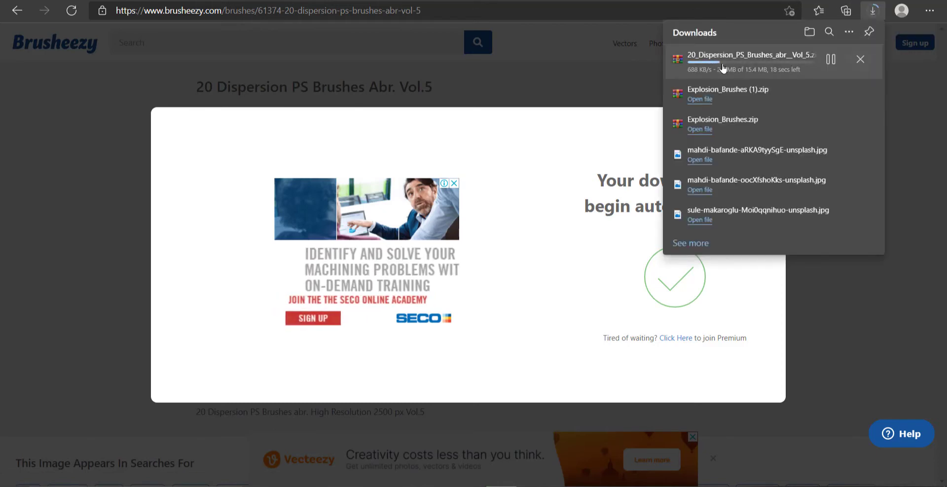
Extract Explosion_Brushes (1).zip with WinRAR and show the downloaded archives in their folder
click(702, 100)
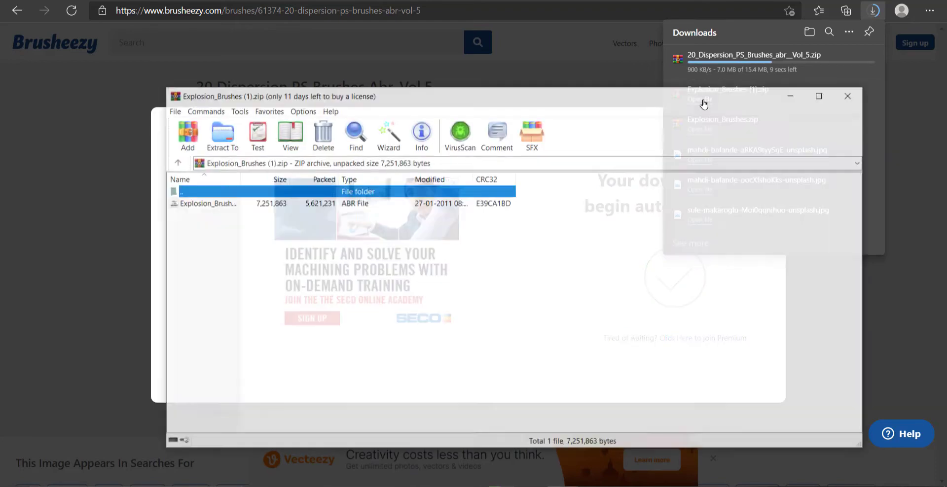
click(221, 142)
click(538, 398)
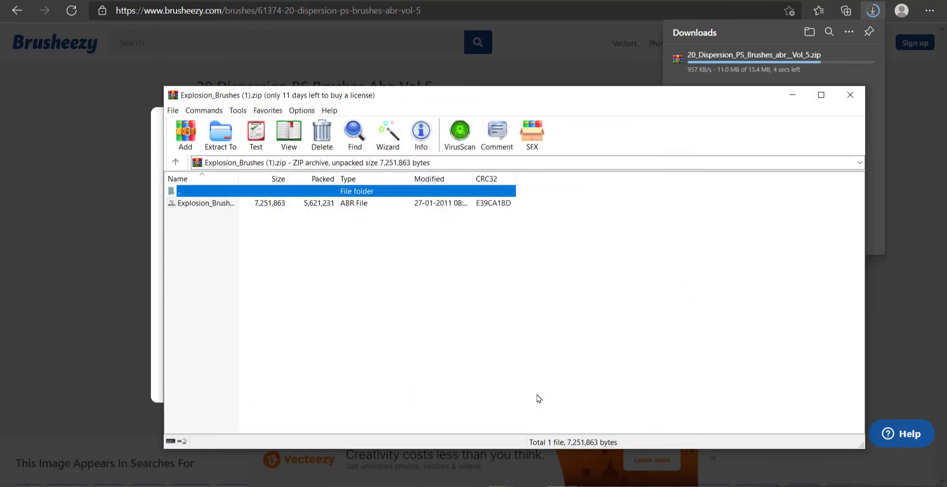
click(852, 102)
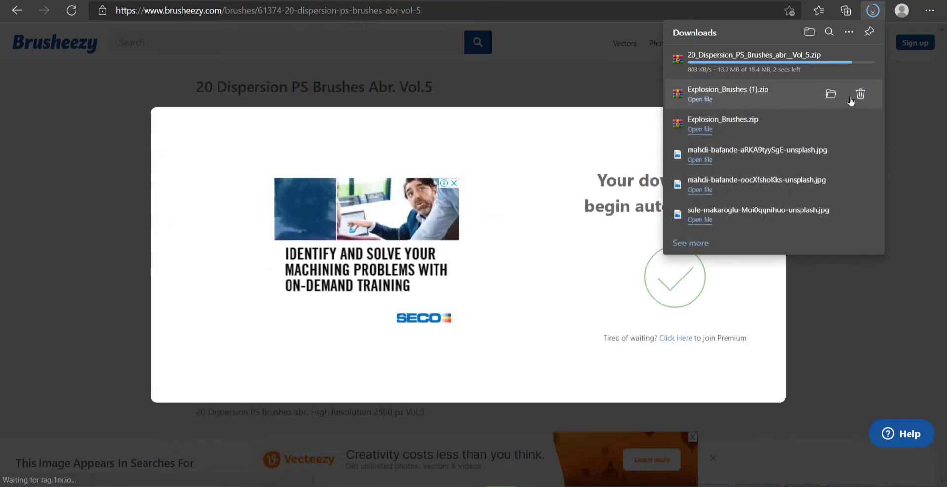
click(831, 95)
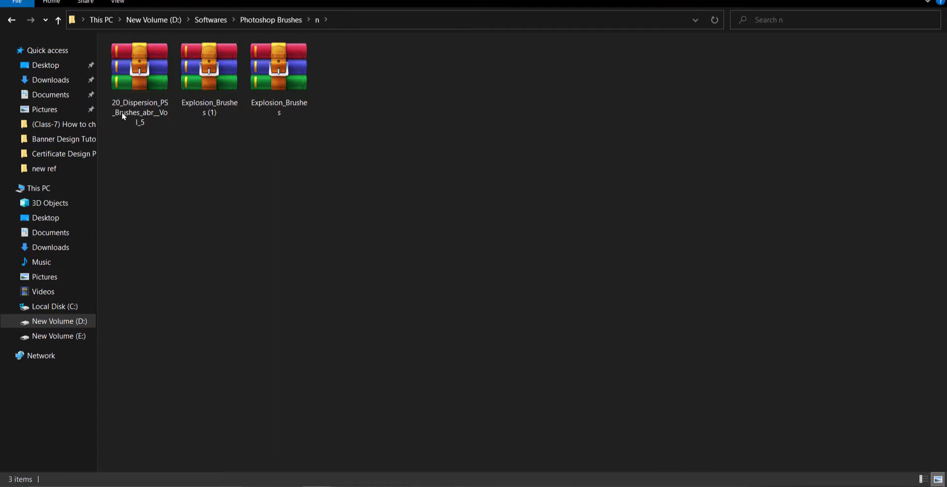
Extract the 20_Dispersion_PS_Brushes_abr__Vol_5 archive and select the 20 Dispersion Brushes ABR file inside
right_click(136, 97)
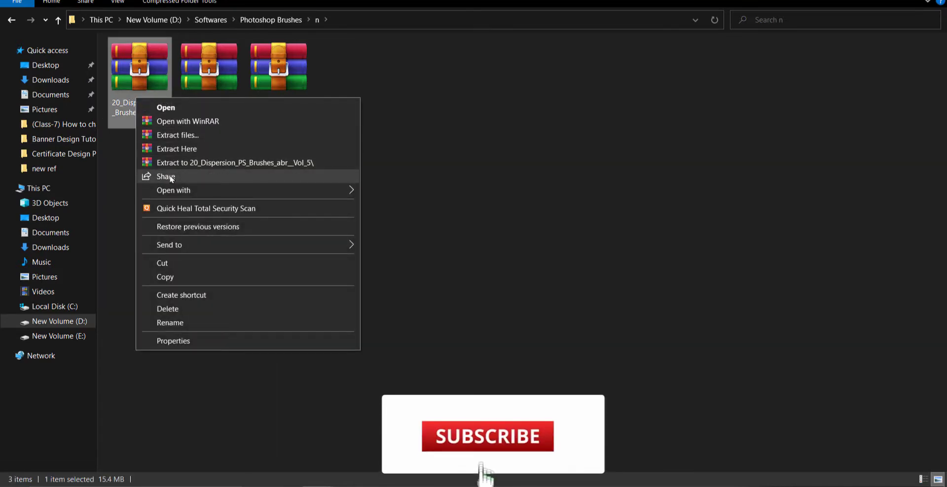
click(272, 136)
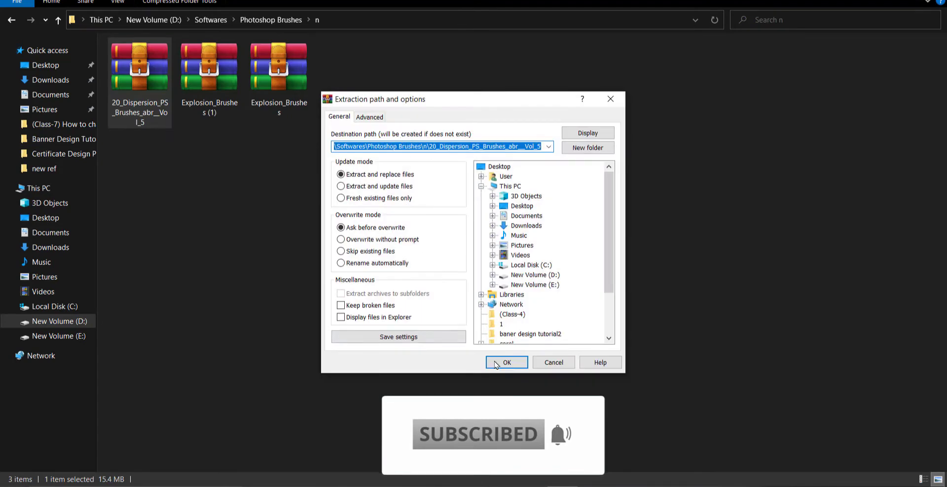
click(495, 364)
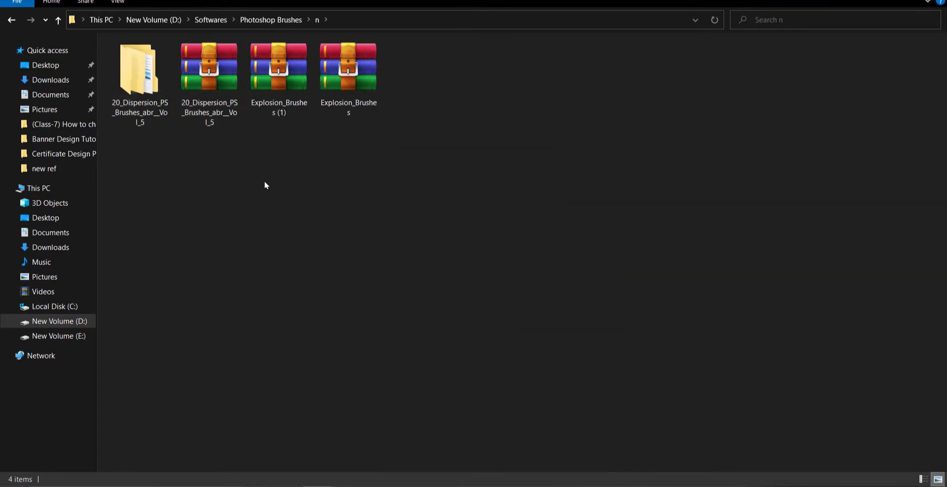
double_click(158, 88)
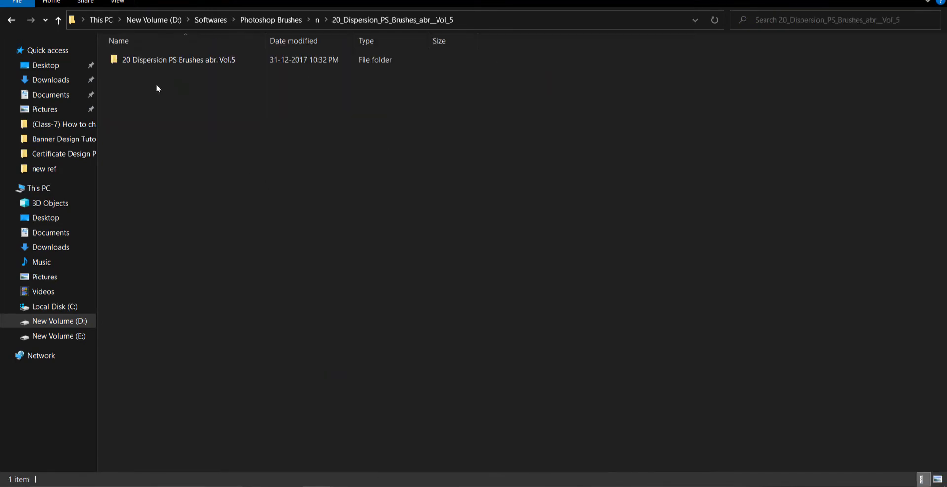
double_click(183, 64)
click(184, 64)
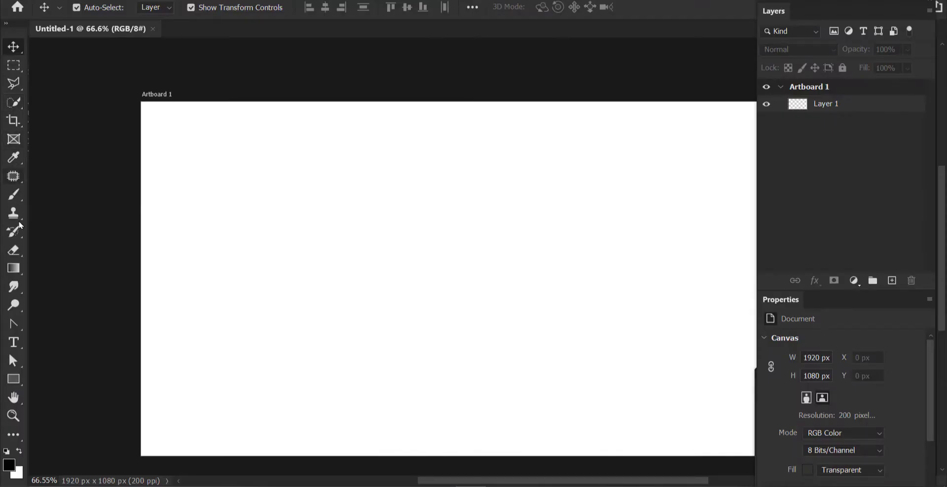
With the standard Brush Tool, add Layer 2 and paint a soft black 300 px diagonal stroke
click(15, 200)
right_click(15, 202)
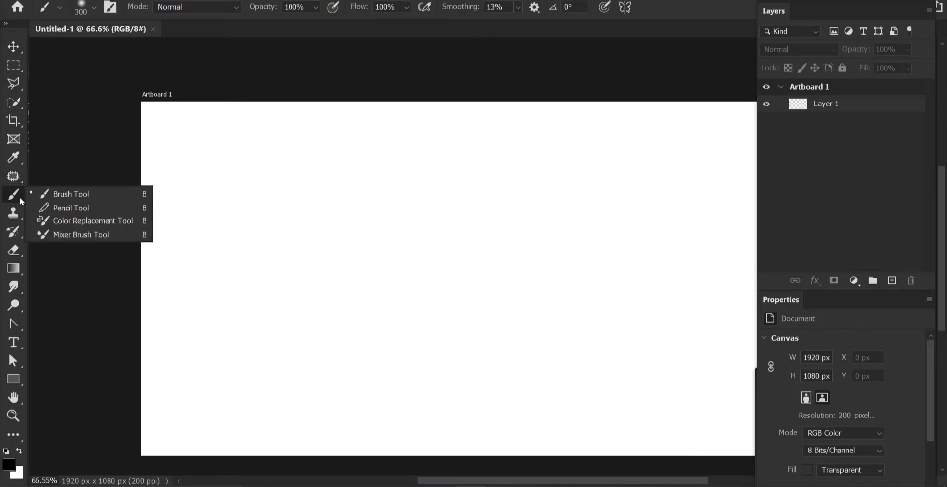
click(67, 196)
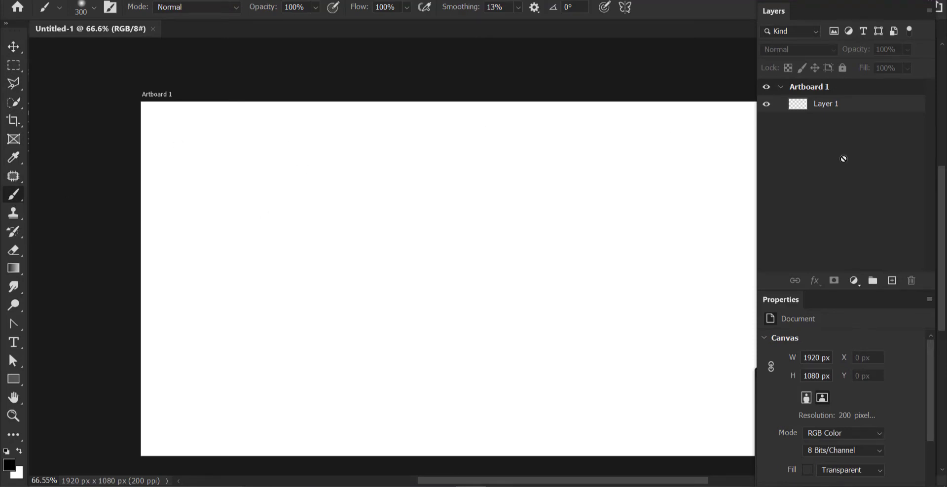
click(892, 280)
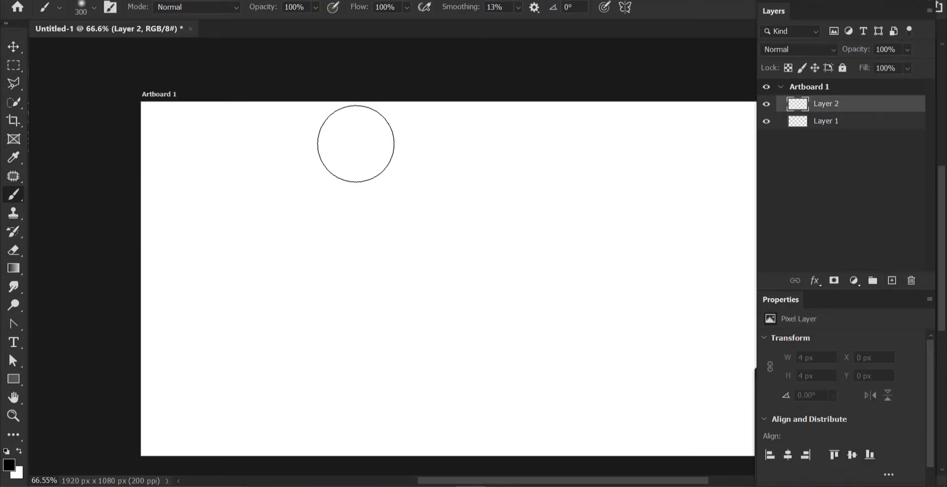
drag(238, 196, 296, 261)
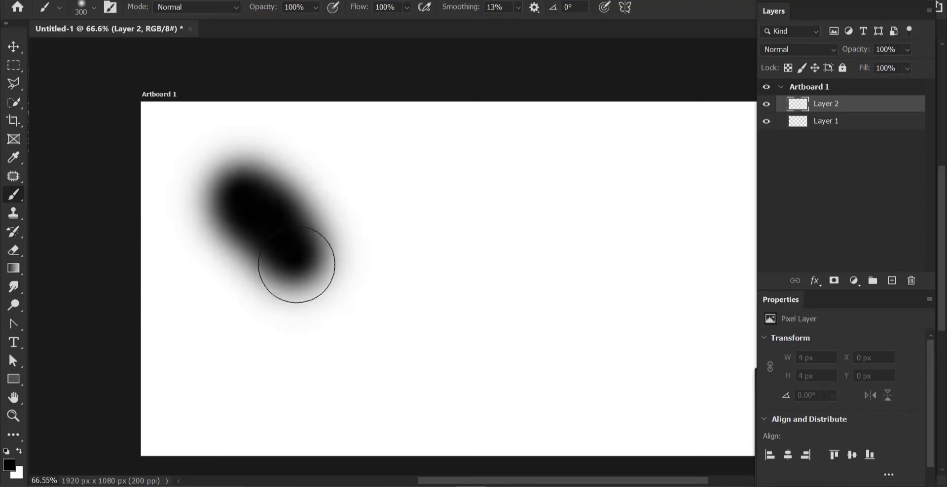
Open the brush preset picker and adjust its panel
click(86, 13)
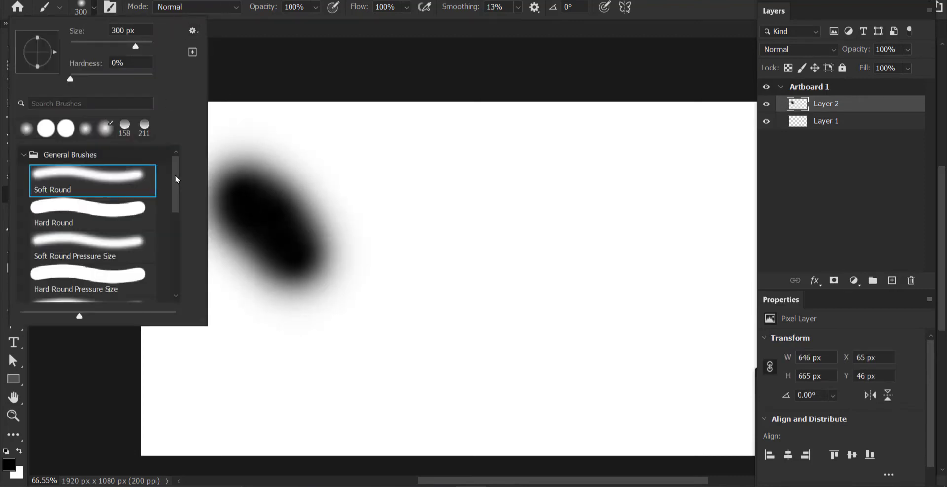
drag(176, 180, 169, 203)
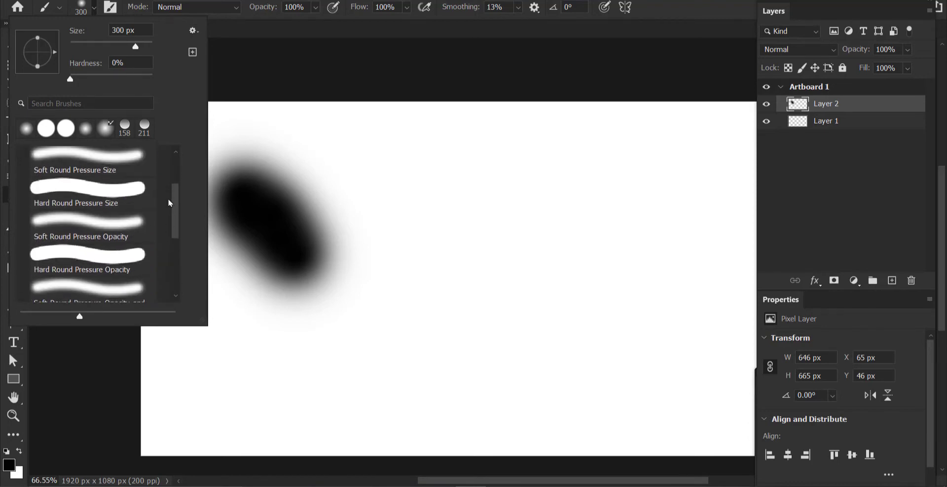
drag(169, 203, 182, 272)
Import the 20 Dispersion Brushes.abr file into the brush presets
click(194, 31)
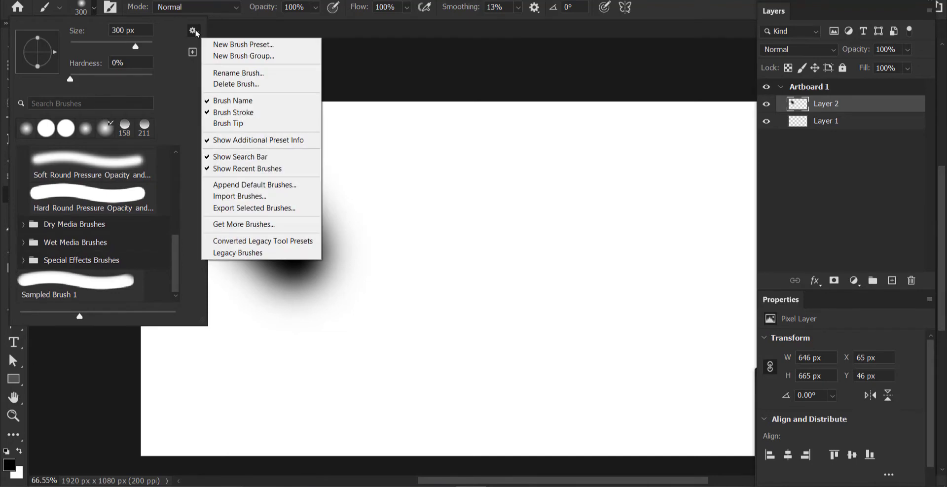
click(239, 196)
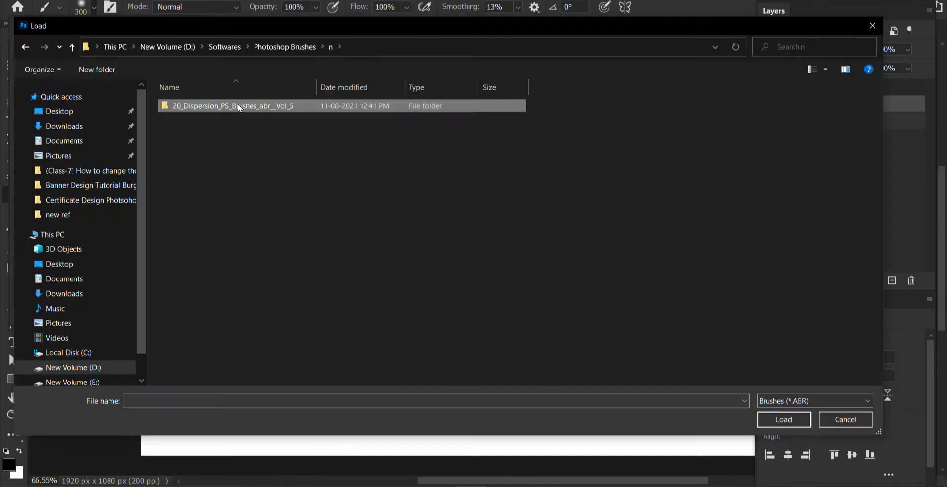
double_click(255, 111)
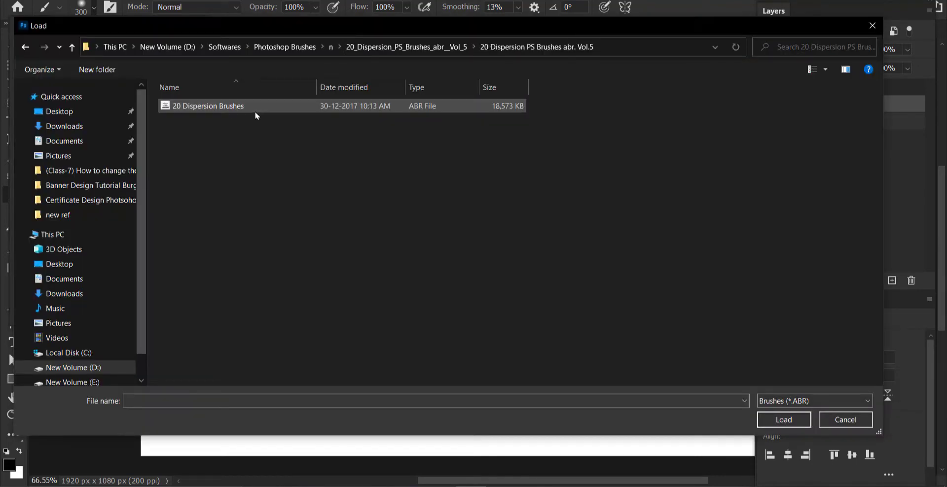
click(227, 109)
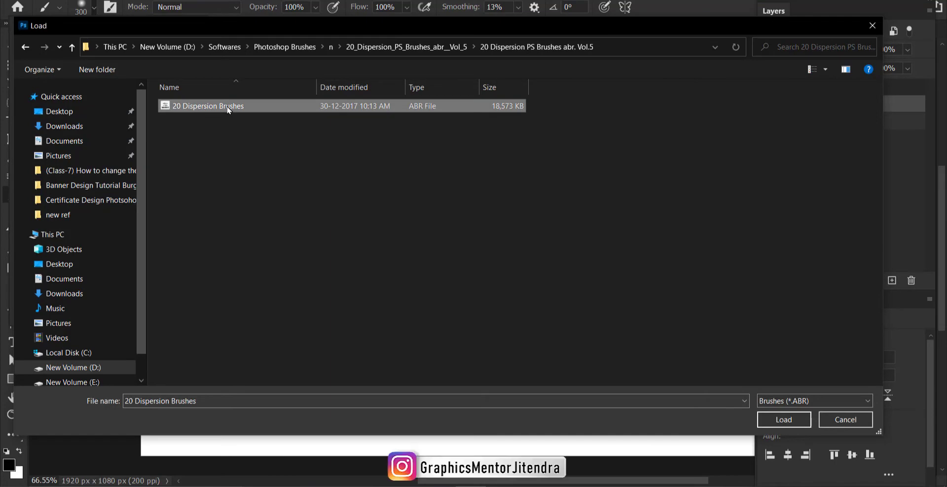
click(784, 420)
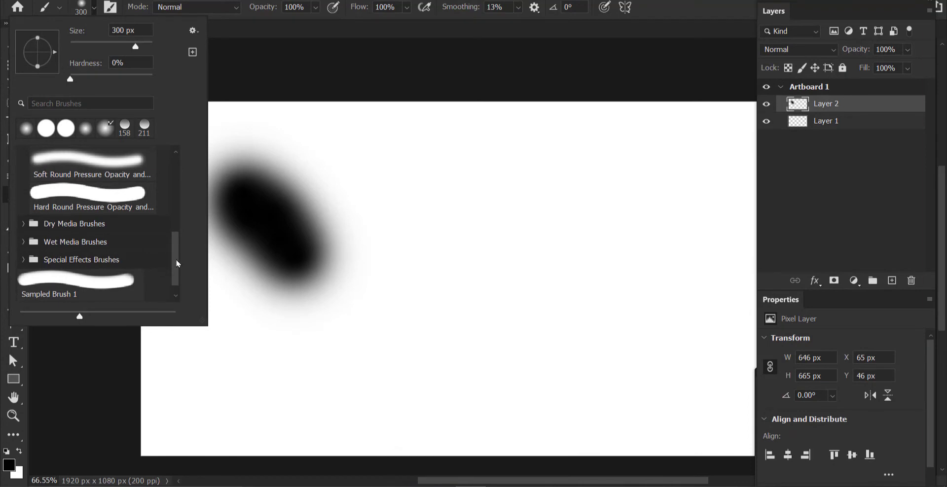
Expand the 20 Dispersion Brushes set and select the Dispersion 3 brush at 132 px
scroll(176, 263, down, 1)
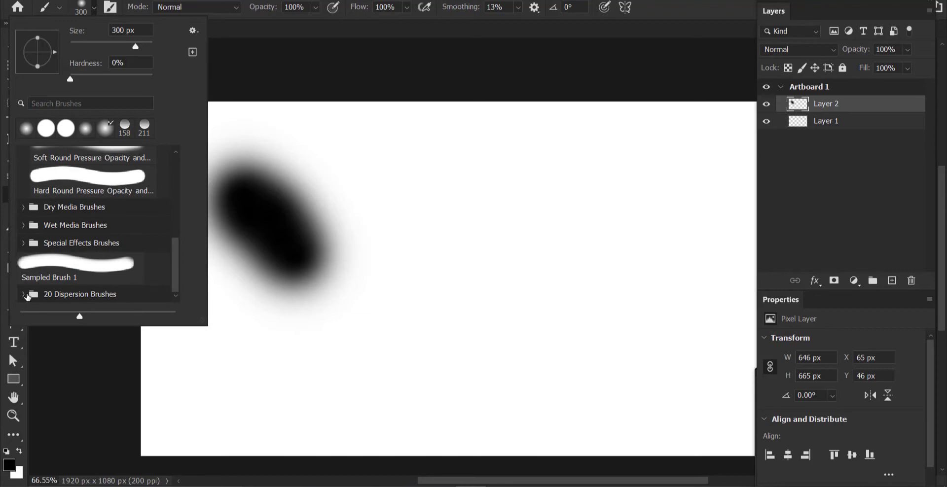
click(24, 295)
scroll(146, 279, down, 4)
scroll(146, 278, down, 4)
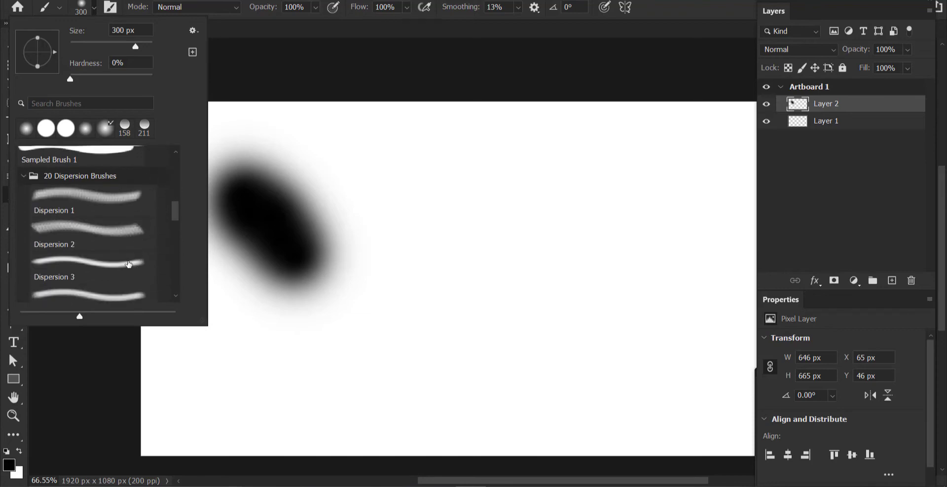
scroll(120, 231, down, 2)
scroll(111, 213, down, 1)
click(107, 200)
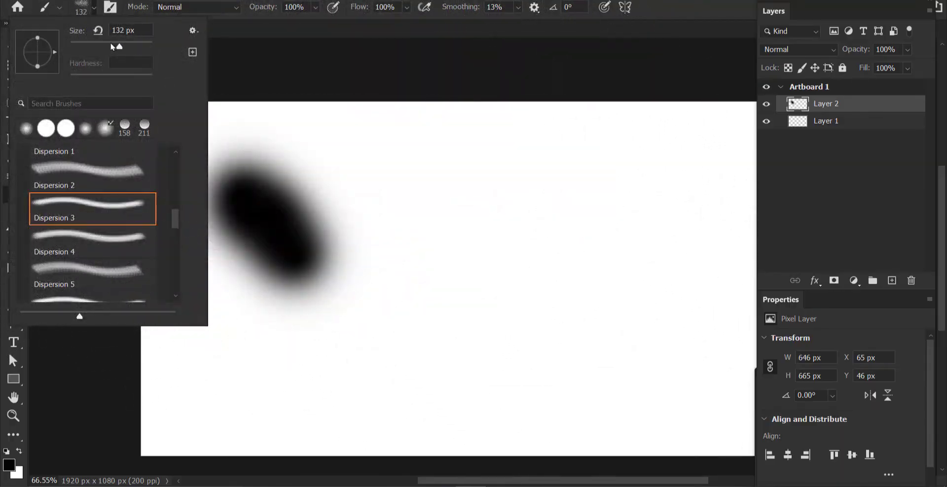
Set the brush size to 200 px and sweep two sprays of black fragments across the artboard
drag(113, 47, 127, 47)
text(200)
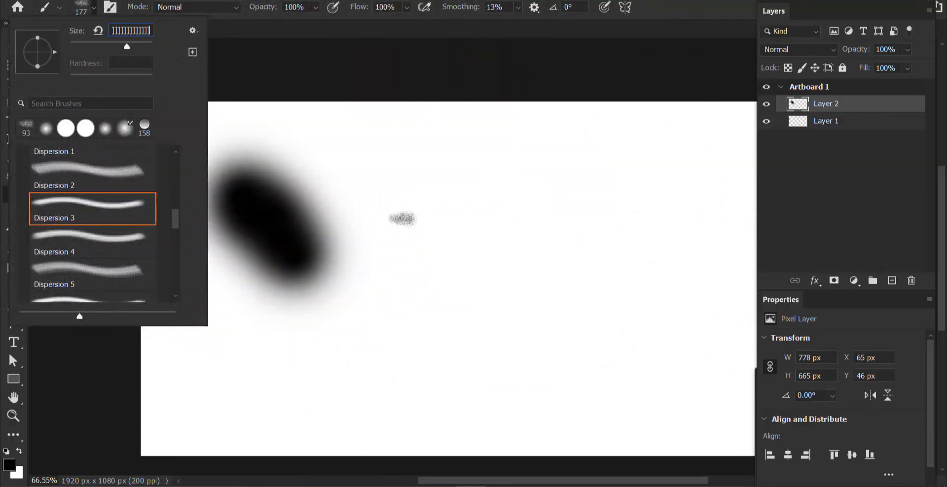
key(Return)
drag(374, 276, 567, 296)
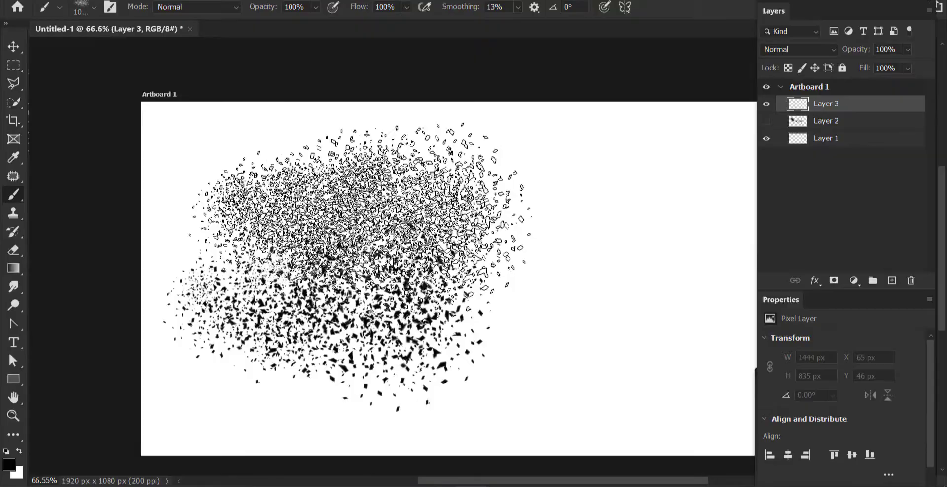
drag(222, 296, 543, 173)
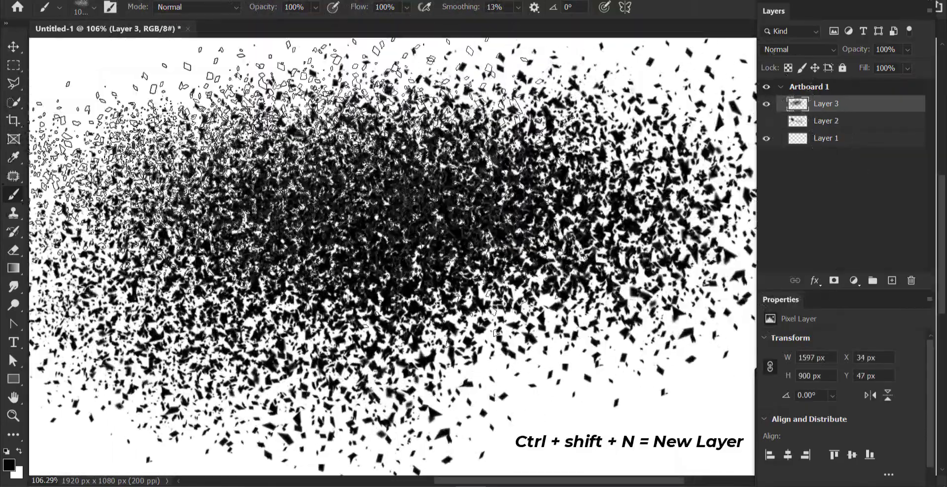
Add Layer 4, hide Layer 3, and choose the Dispersion 20 brush
click(13, 47)
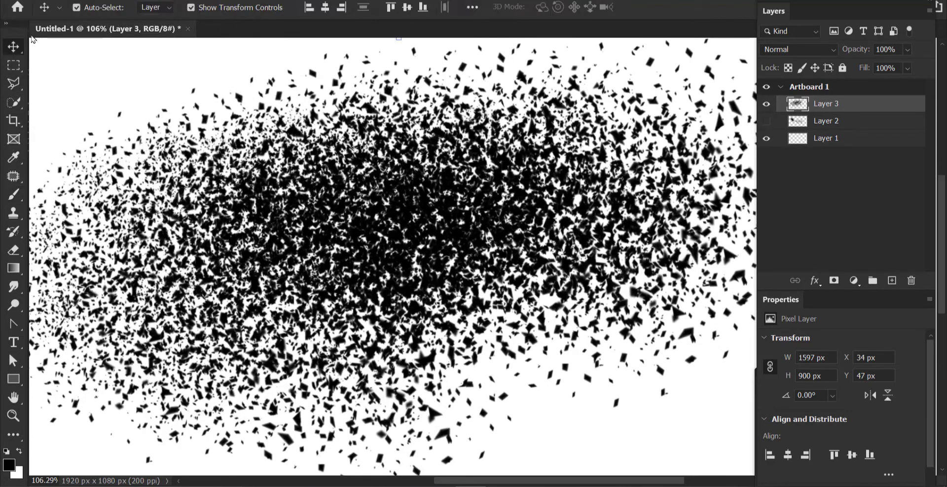
click(892, 283)
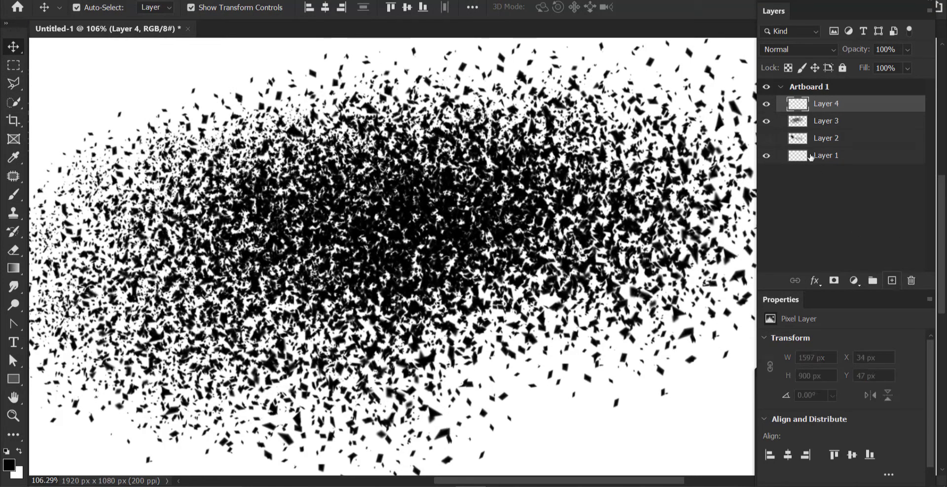
click(767, 121)
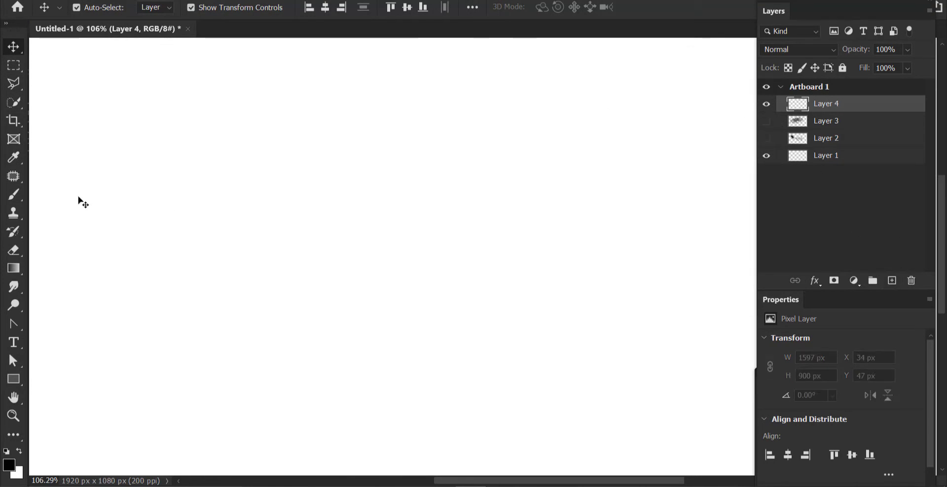
key(b)
click(82, 9)
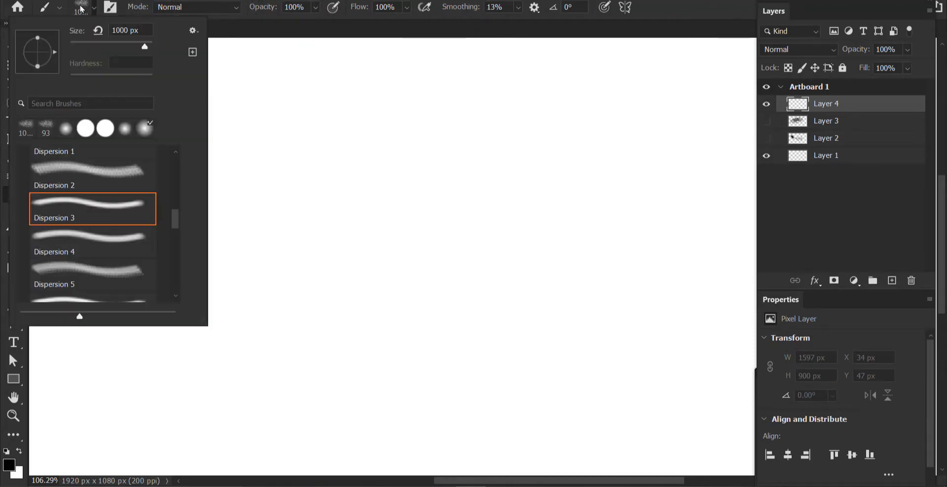
drag(175, 222, 180, 316)
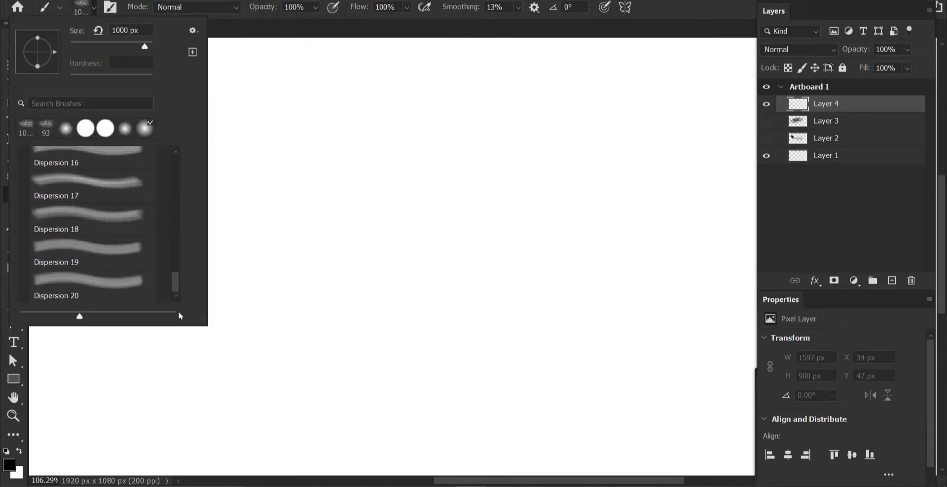
click(87, 285)
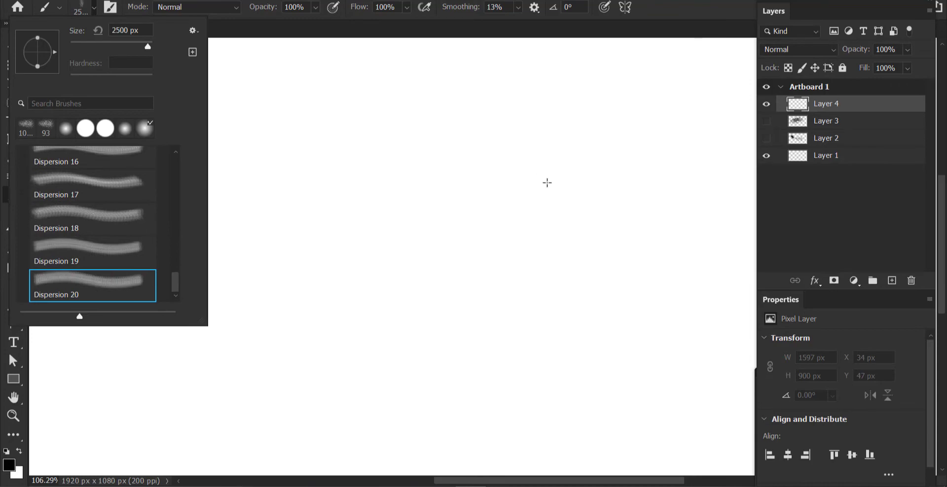
key(Return)
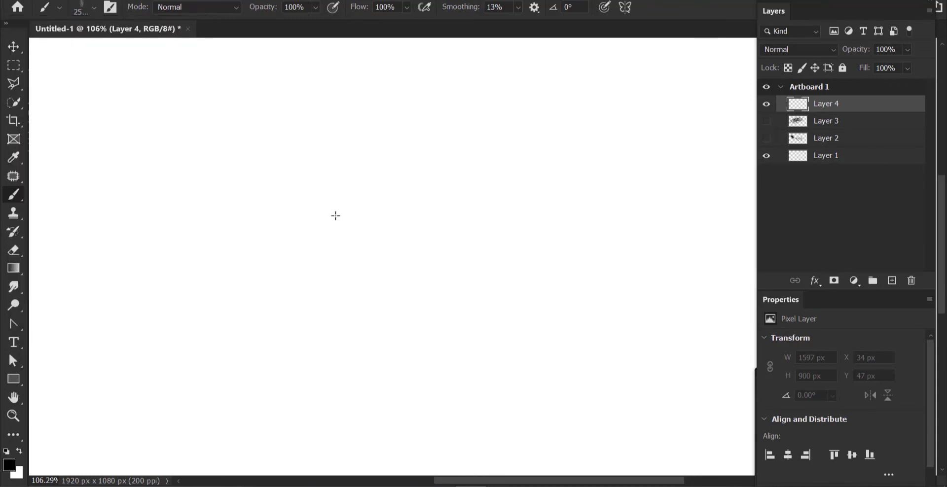
Stamp a Dispersion 20 burst on the artboard, free-transform and commit it, and hide transform controls
click(333, 241)
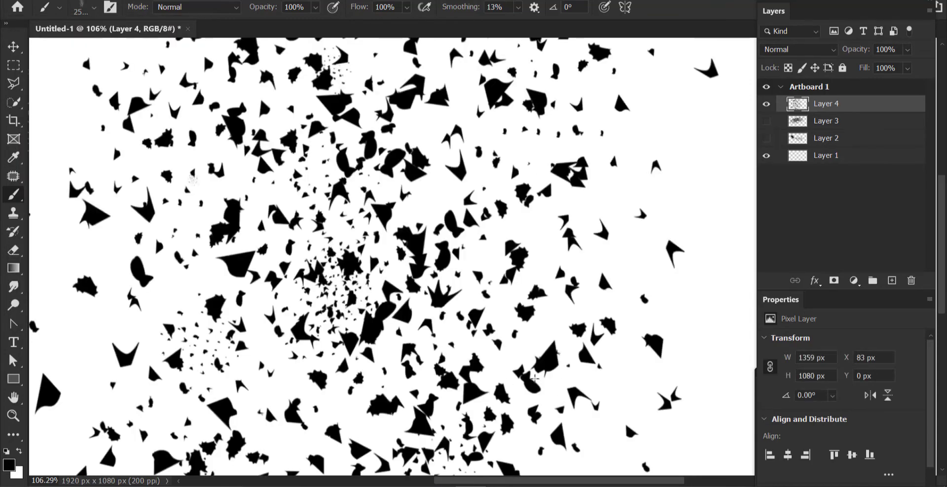
click(11, 48)
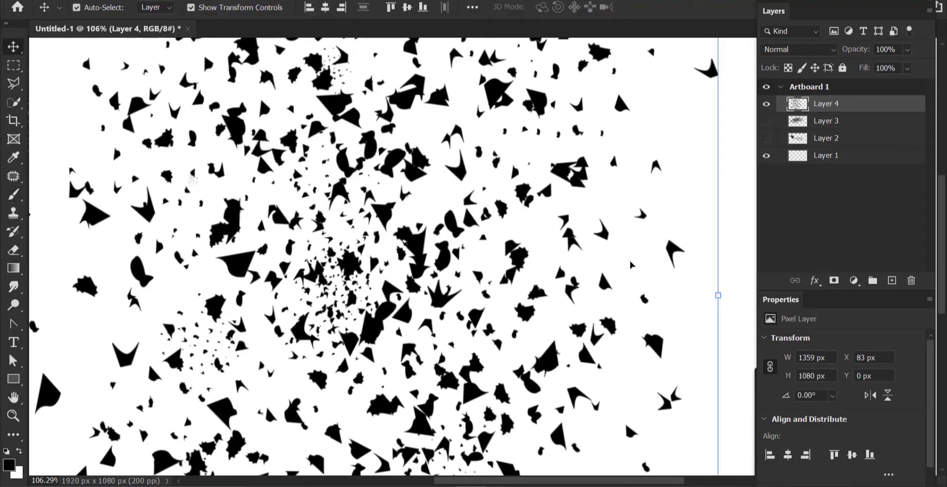
scroll(513, 299, down, 1)
scroll(513, 299, down, 1)
scroll(513, 299, down, 1)
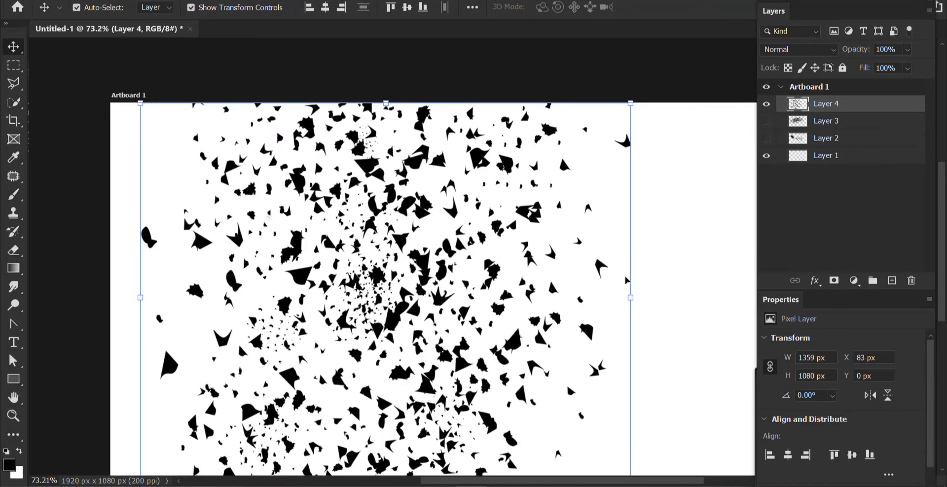
key(ctrl+t)
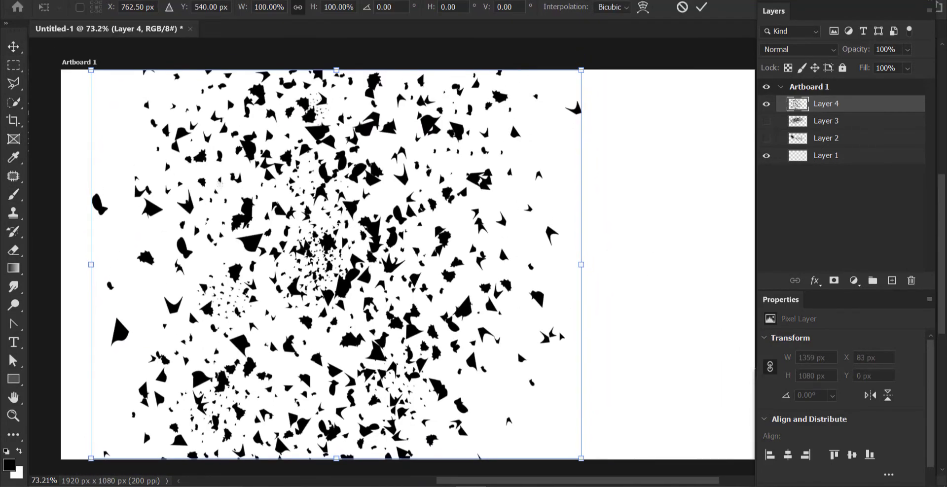
click(702, 7)
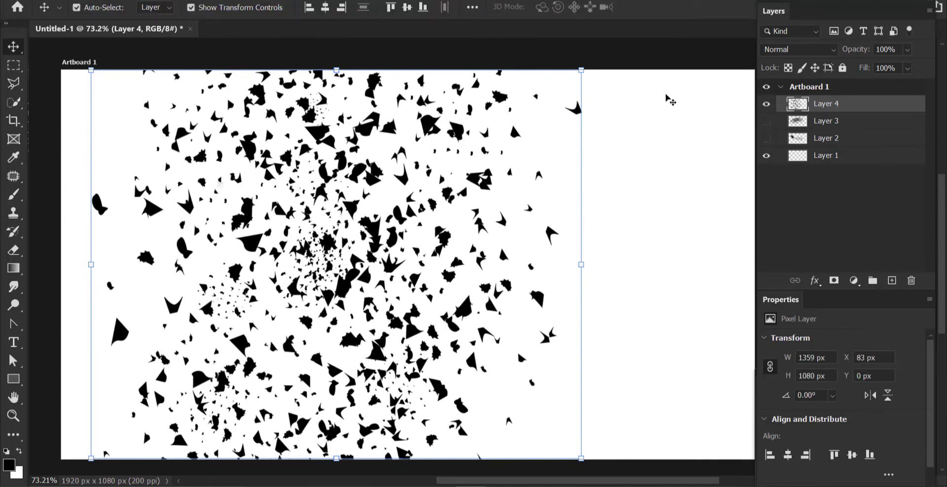
click(234, 7)
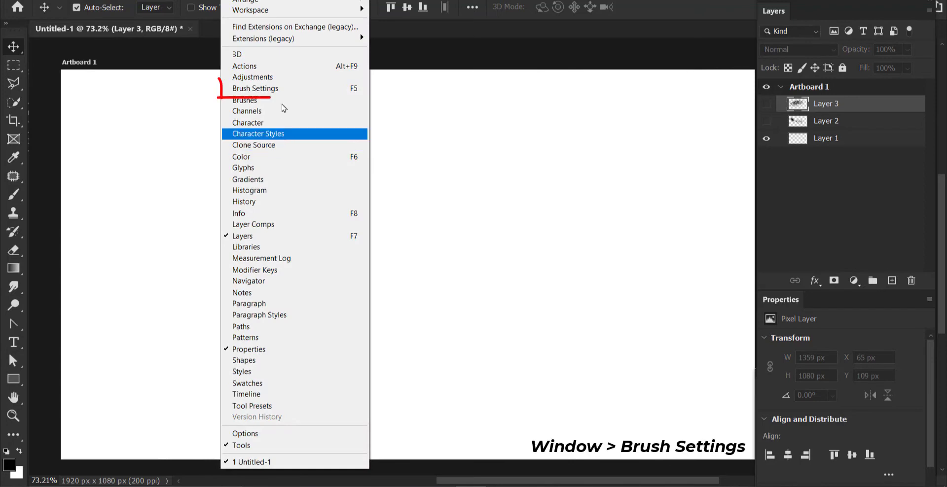
Open Brush Settings, pick a dispersion brush tip, and add a new empty Layer 4
click(297, 89)
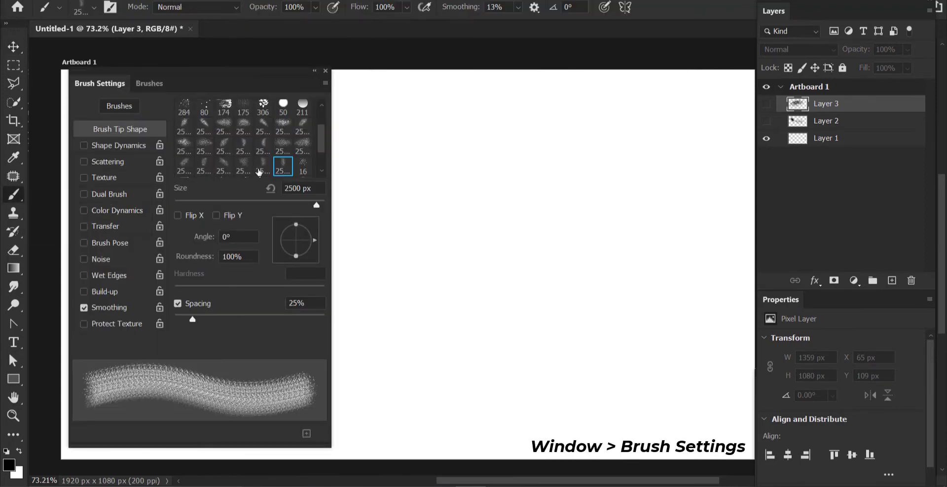
click(263, 166)
click(243, 170)
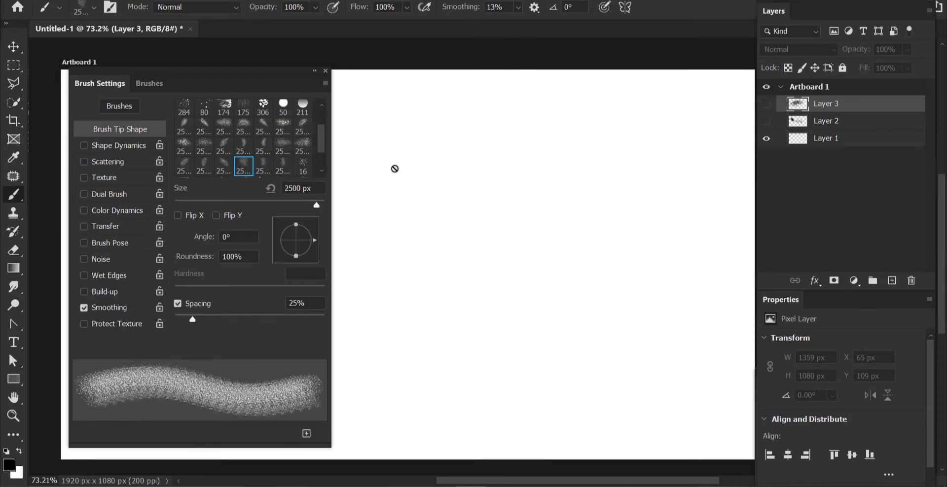
click(892, 281)
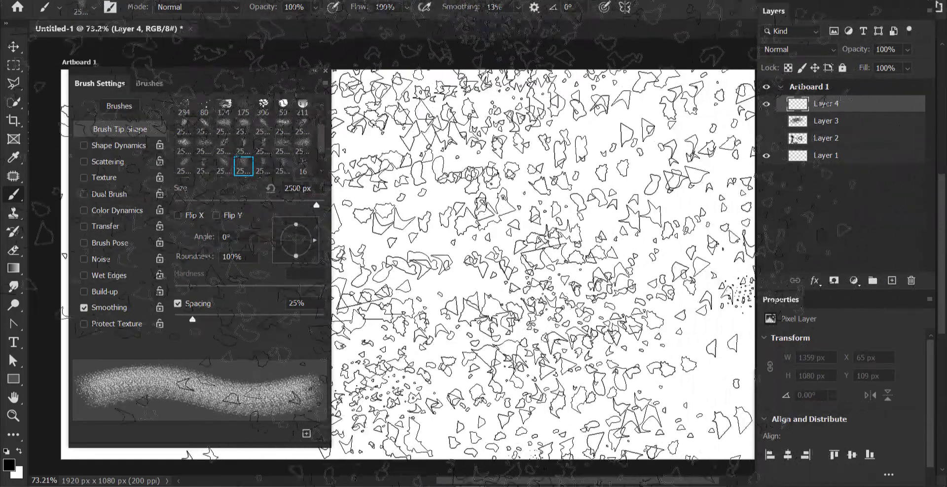
Try brush sizes around 445–500 px and several dispersion tips, including one at 2500 px
drag(316, 205, 303, 203)
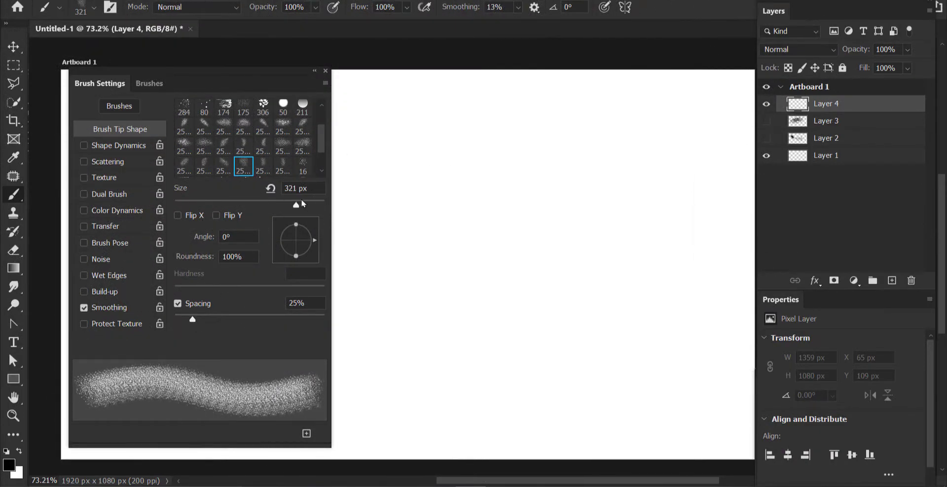
drag(300, 207, 305, 206)
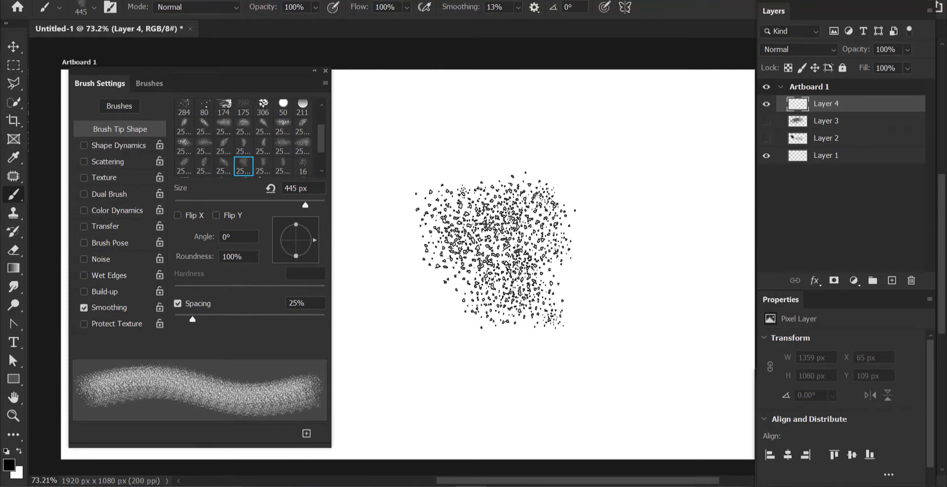
click(266, 166)
click(263, 127)
click(225, 129)
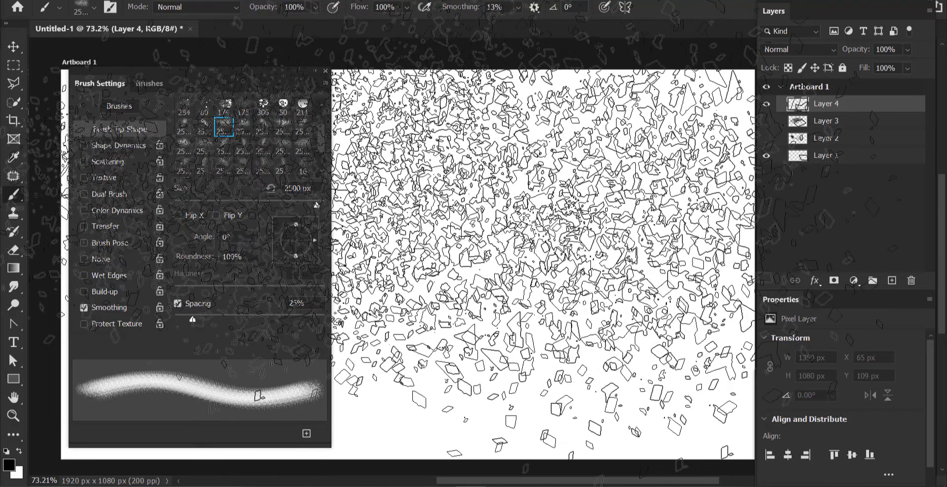
click(307, 127)
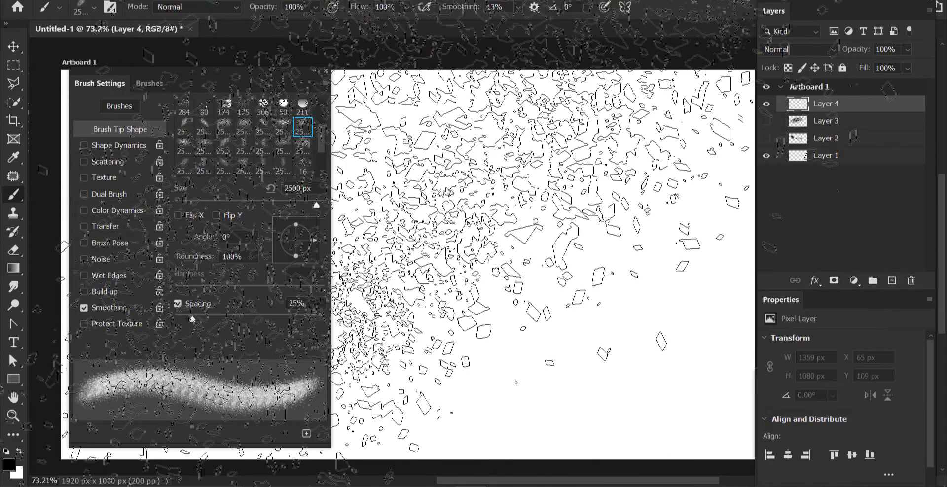
Paint a thick black zigzag outline on Layer 4 with the 174 and 50 px presets
scroll(321, 147, up, 2)
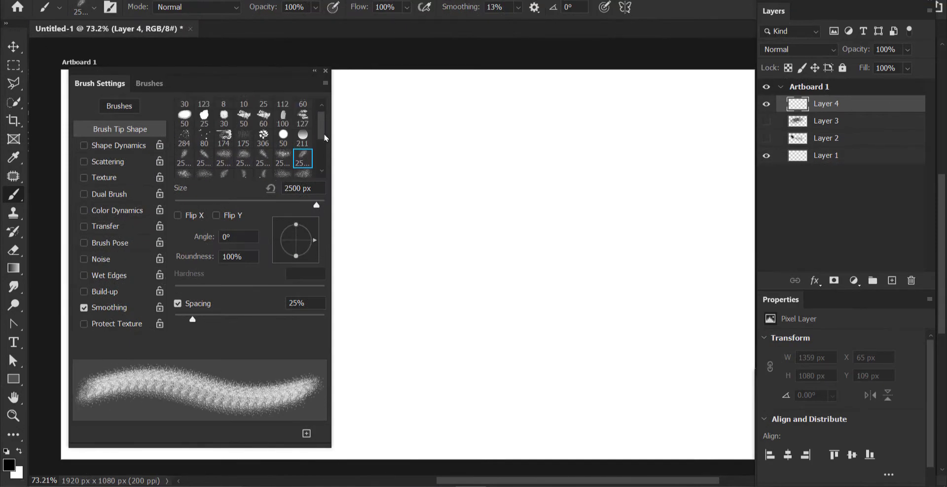
click(221, 140)
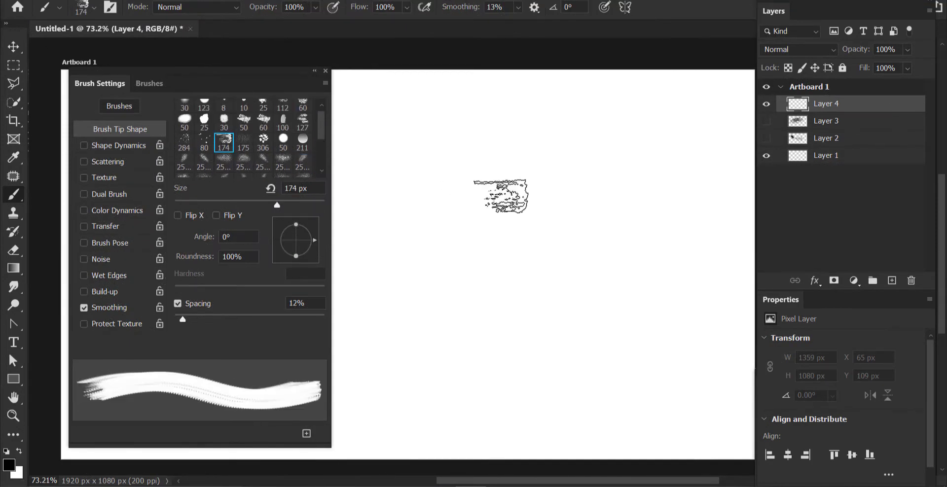
click(244, 123)
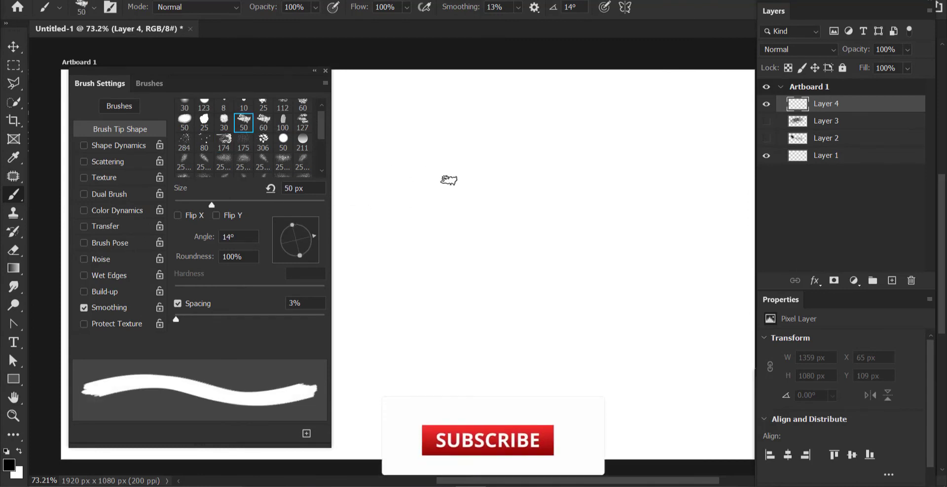
mouse_move(449, 181)
mouse_down()
mouse_move(577, 122)
mouse_move(645, 177)
mouse_move(755, 126)
mouse_up()
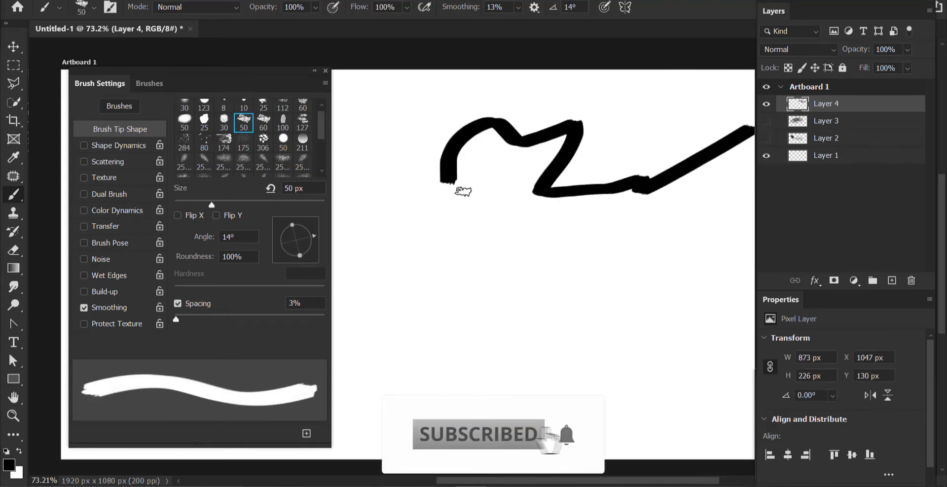
mouse_move(463, 191)
mouse_down()
mouse_move(397, 205)
mouse_move(457, 281)
mouse_up()
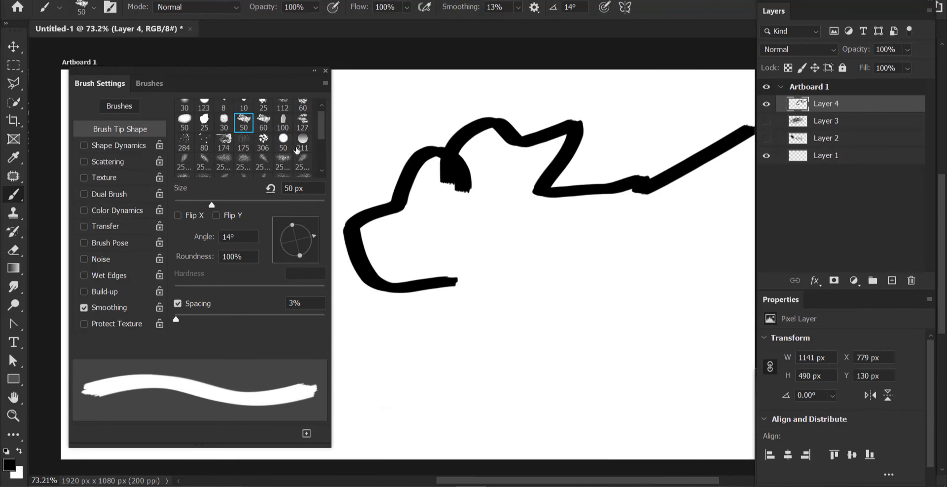
Add 600 px scatter dabs and 2600 px black dispersion shards, then hide Layer 4
scroll(322, 137, down, 3)
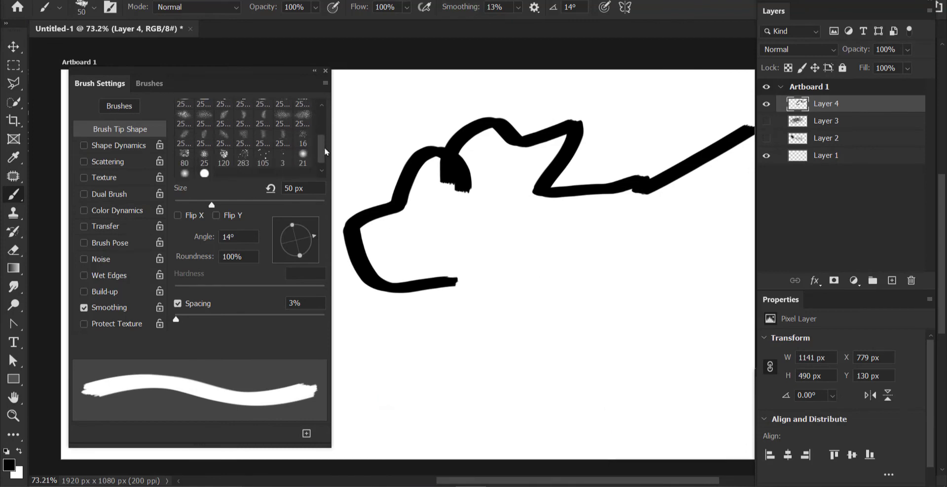
click(244, 158)
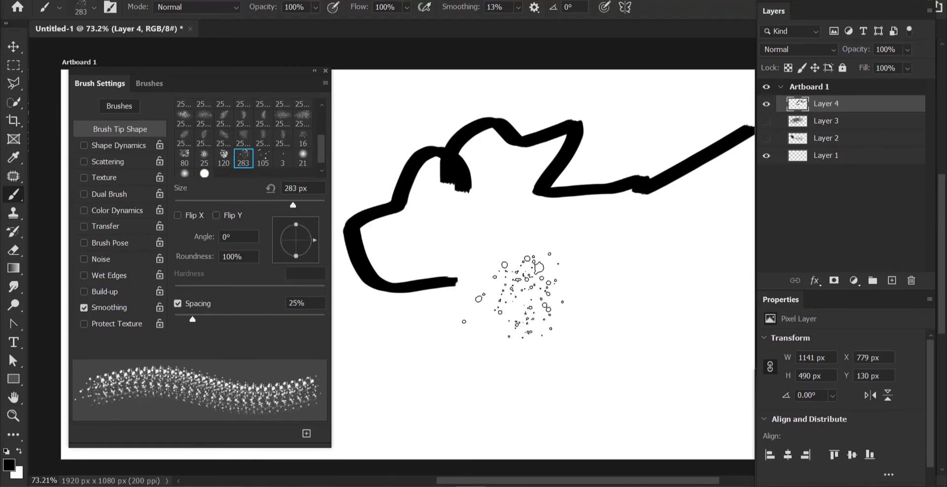
key(bracketright)
key(bracketright)
key(bracketright)
drag(528, 296, 548, 288)
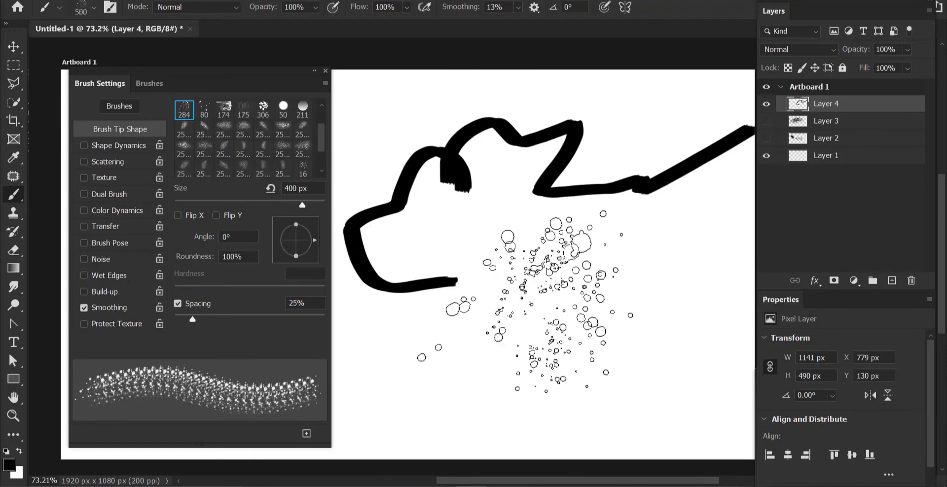
click(184, 168)
click(493, 266)
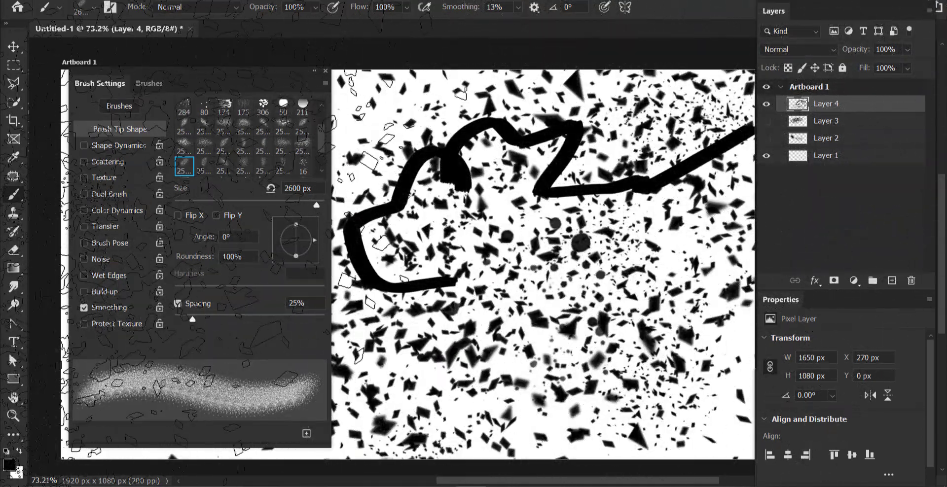
click(767, 104)
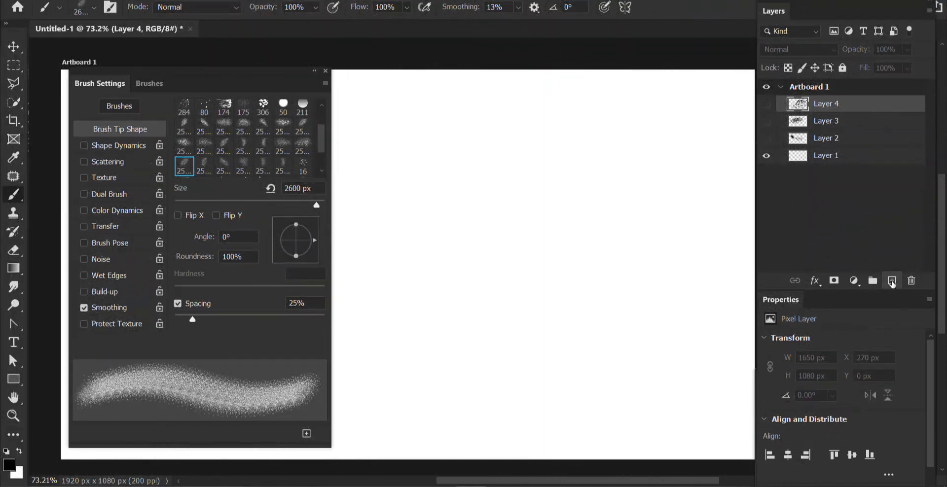
Add a new Layer 5 and set the foreground colour to red ff0000
click(892, 280)
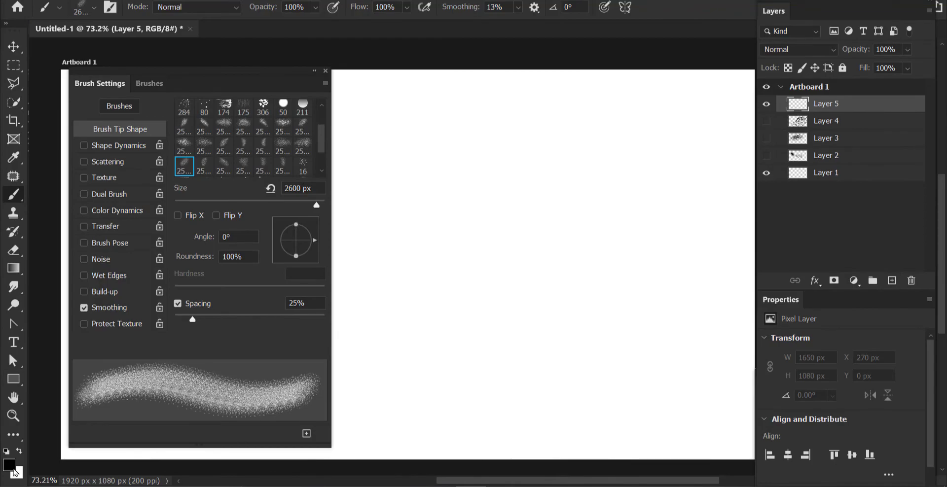
click(14, 468)
click(650, 246)
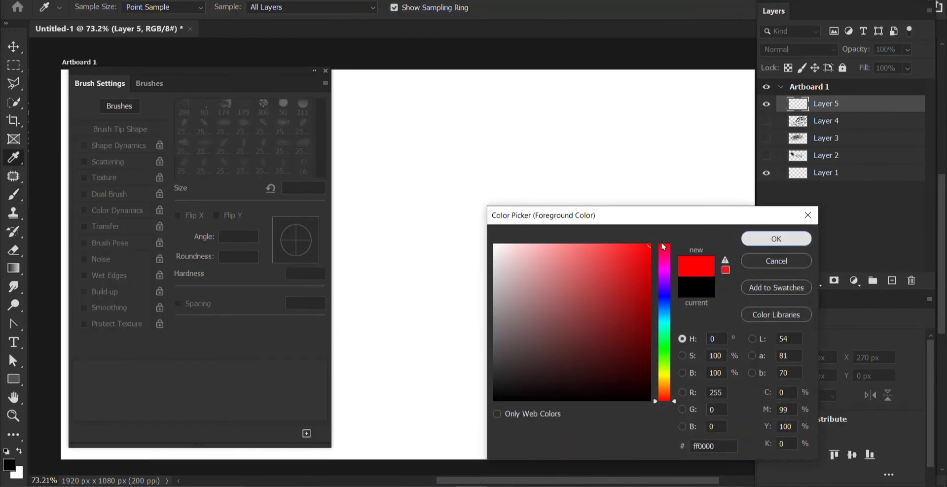
click(776, 238)
Stamp a burst of red shattered fragments on Layer 5, then hide the layer
click(486, 228)
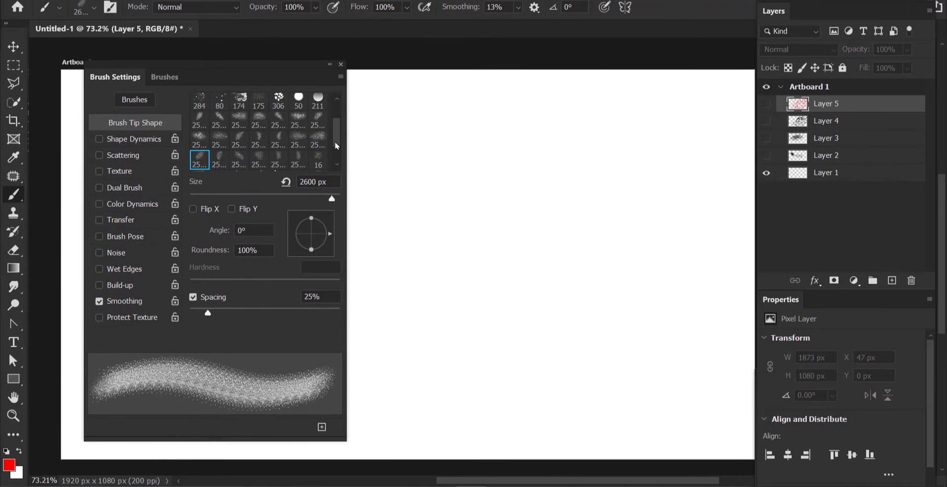
click(338, 168)
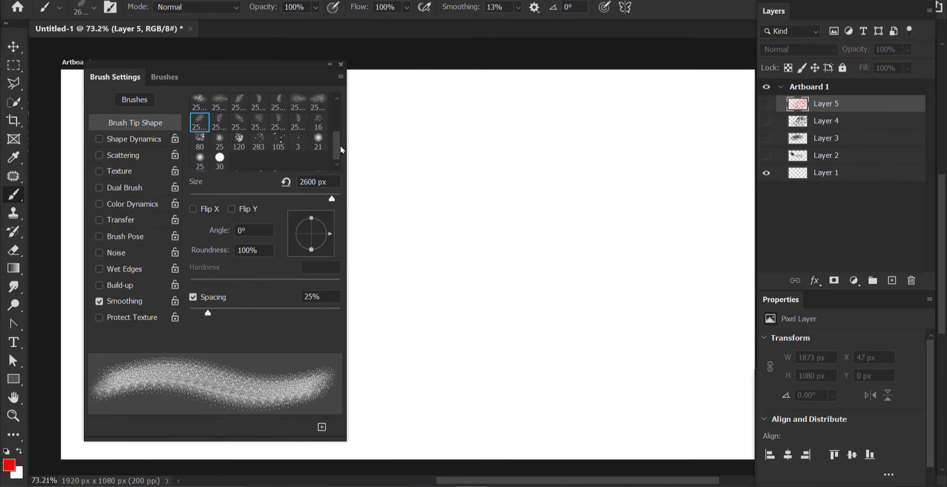
drag(339, 147, 354, 105)
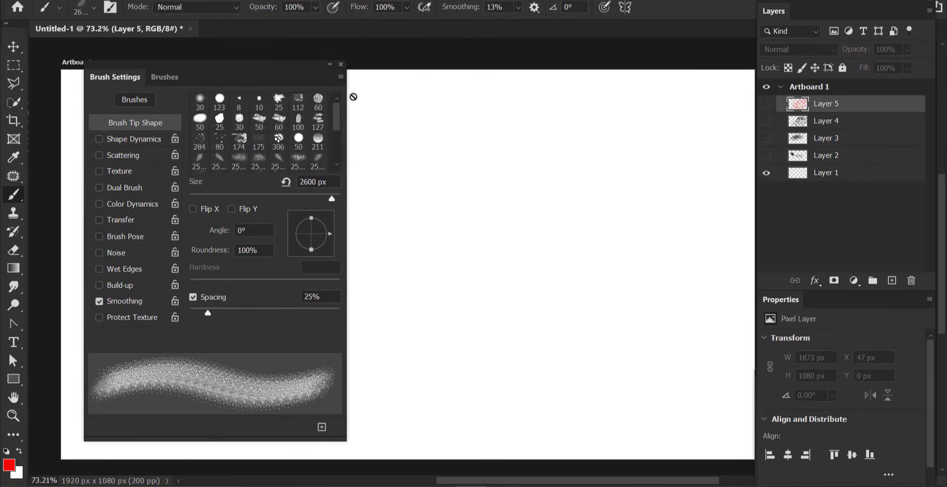